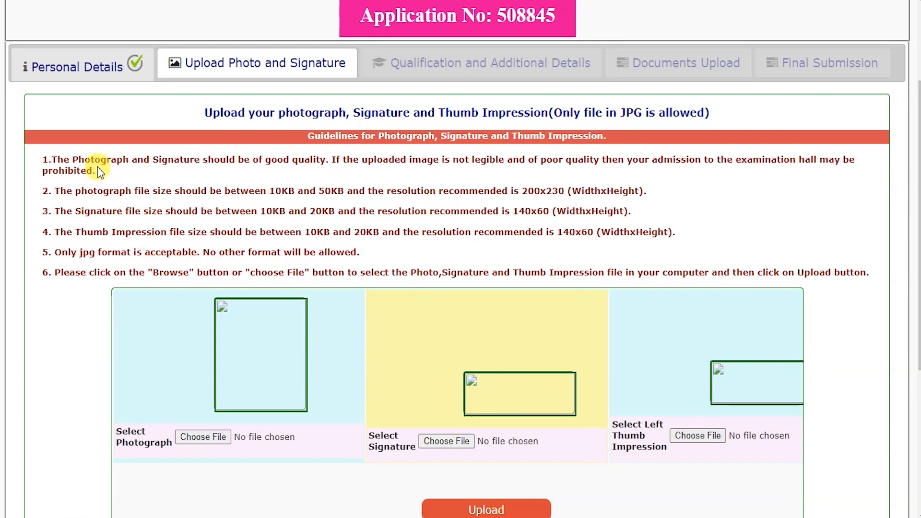
Step: Examine the upload guidelines for the file sizes and resolution of the photograph, signature and thumb impression
drag(88, 162, 271, 161)
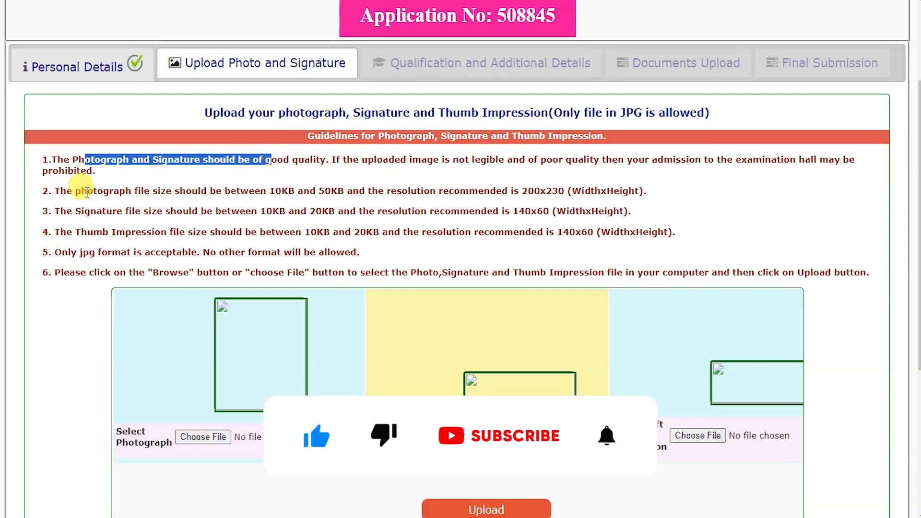
drag(76, 192, 354, 194)
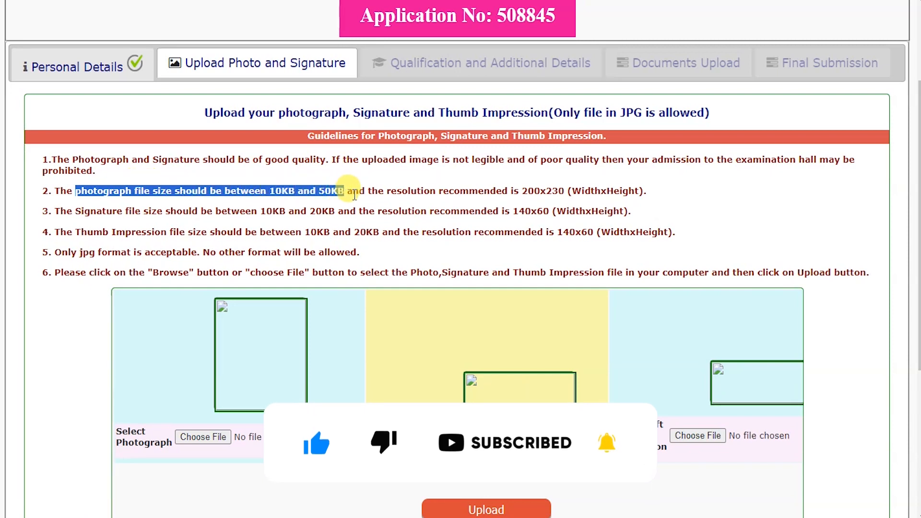
double_click(523, 192)
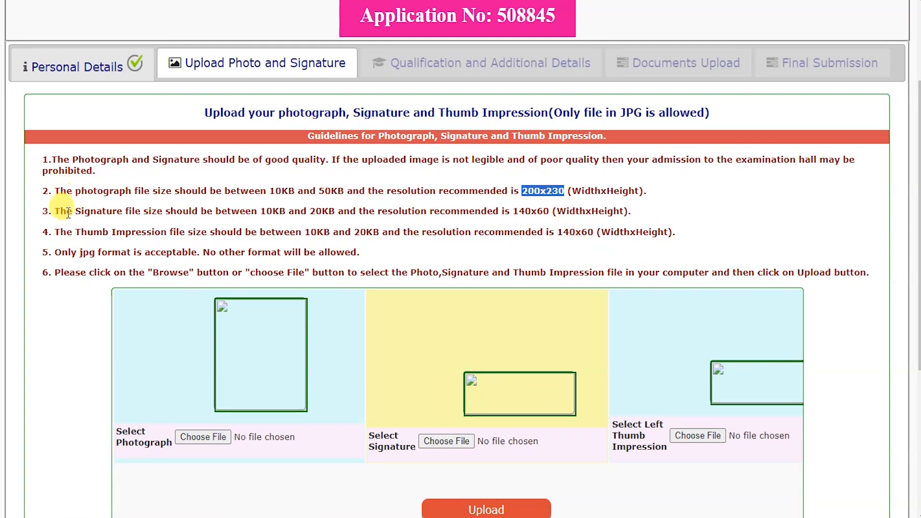
drag(262, 211, 374, 212)
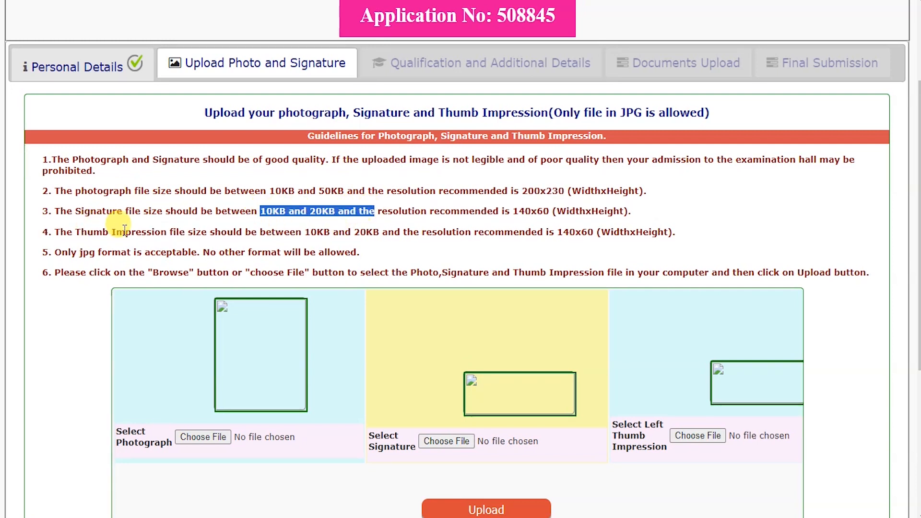
drag(310, 232, 392, 229)
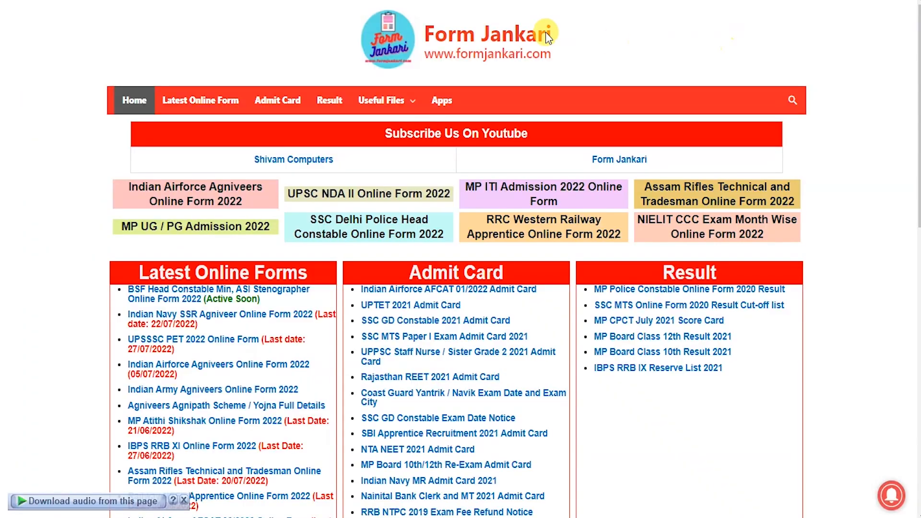
Step: Open the Manual Image Resizer from the online tools on the Form Jankari website
mouse_move(386, 99)
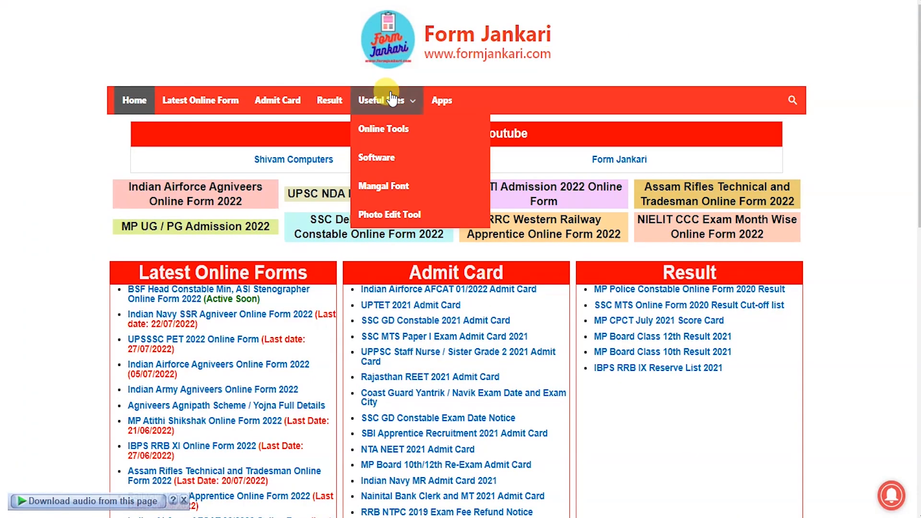
click(387, 128)
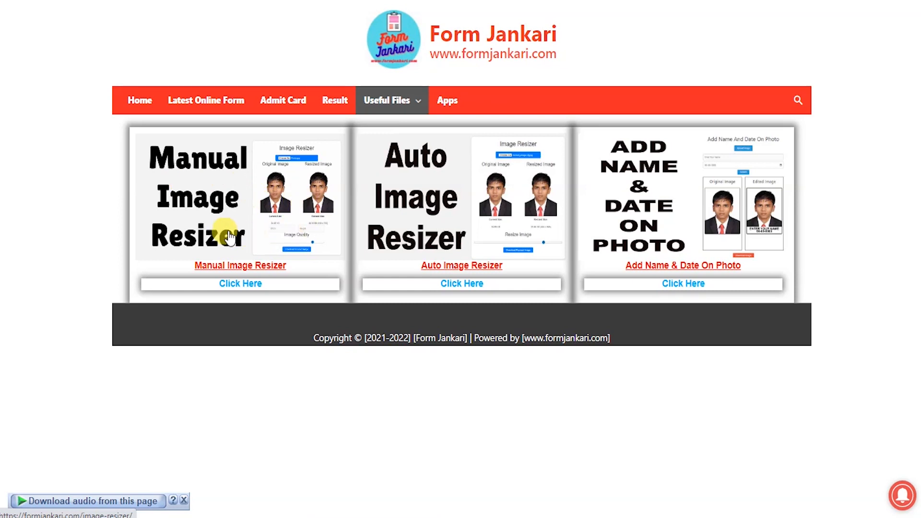
click(259, 266)
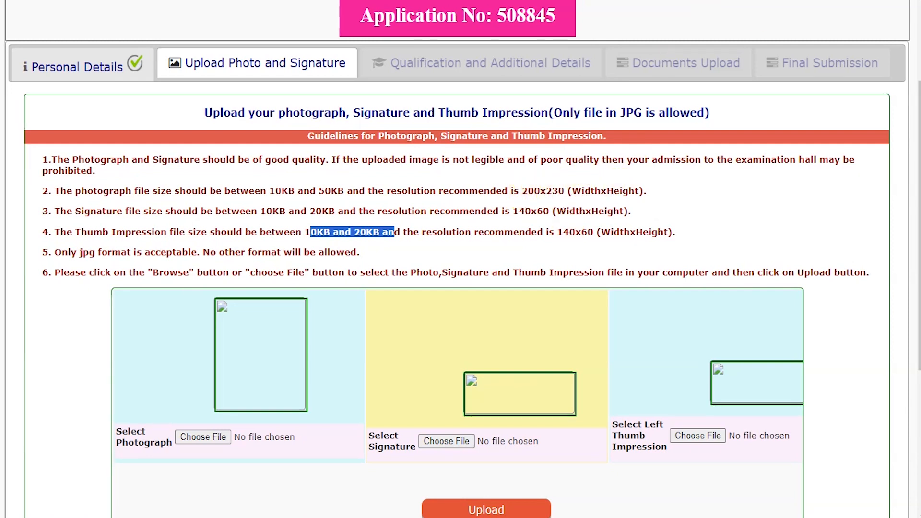
key(alt+Tab)
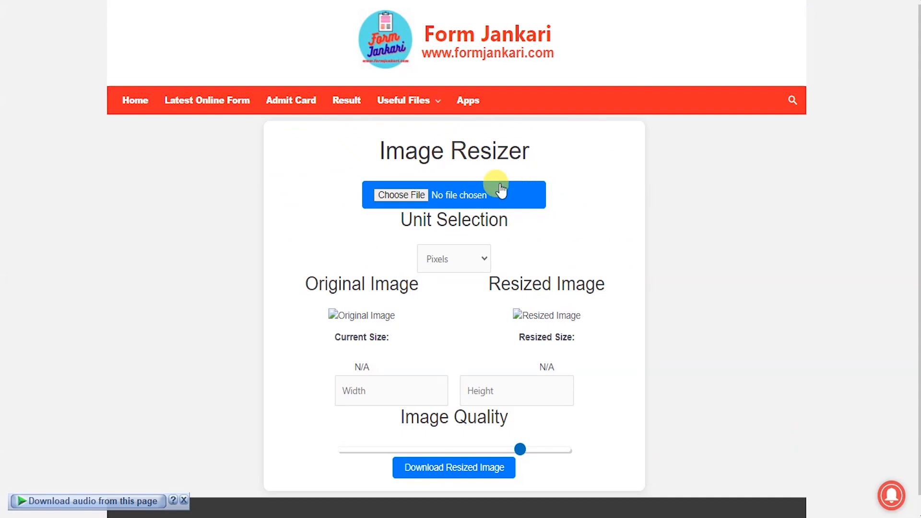
Step: Load the photograph P1.jpeg from the Pictures folder into the image resizer
click(414, 195)
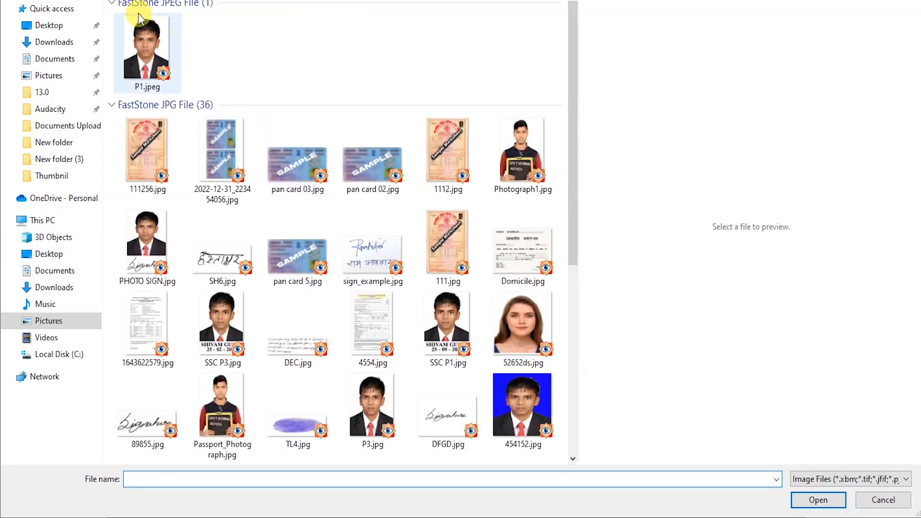
click(178, 60)
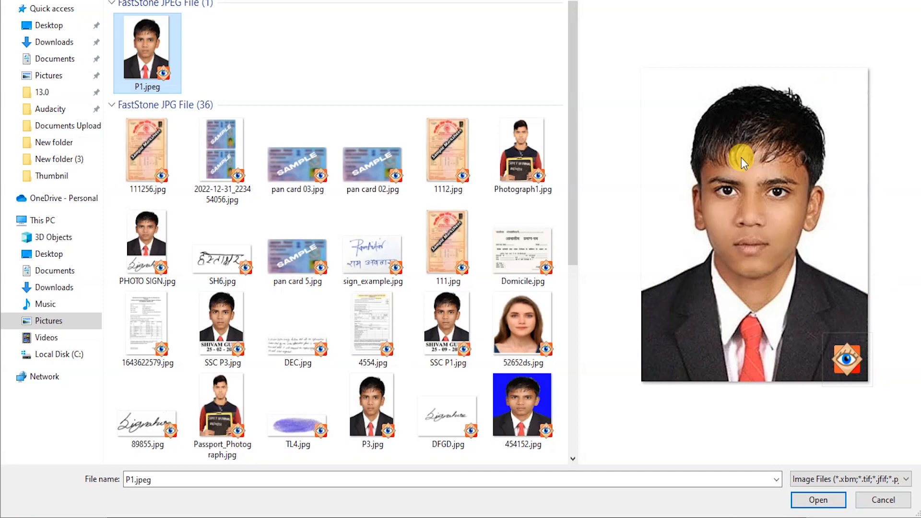
click(818, 500)
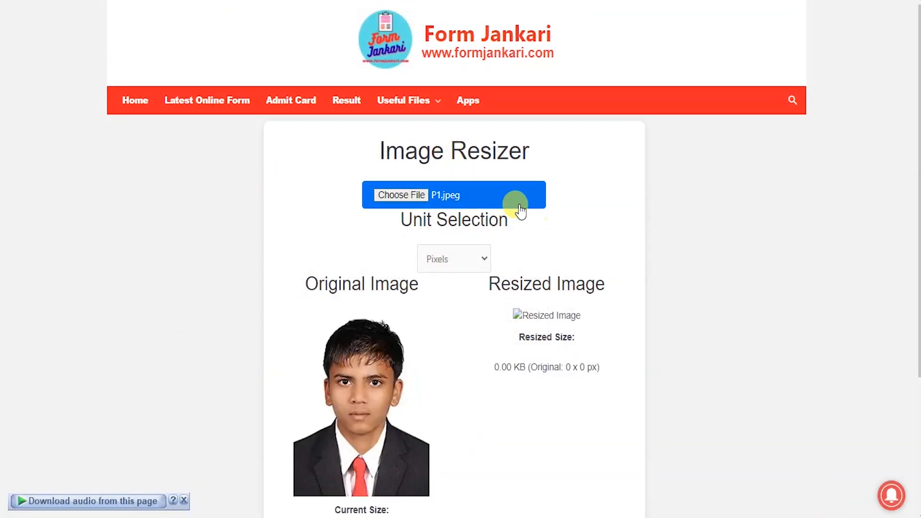
Step: Switch the resizing unit to Centimeters and back to Pixels
scroll(520, 211, down, 2)
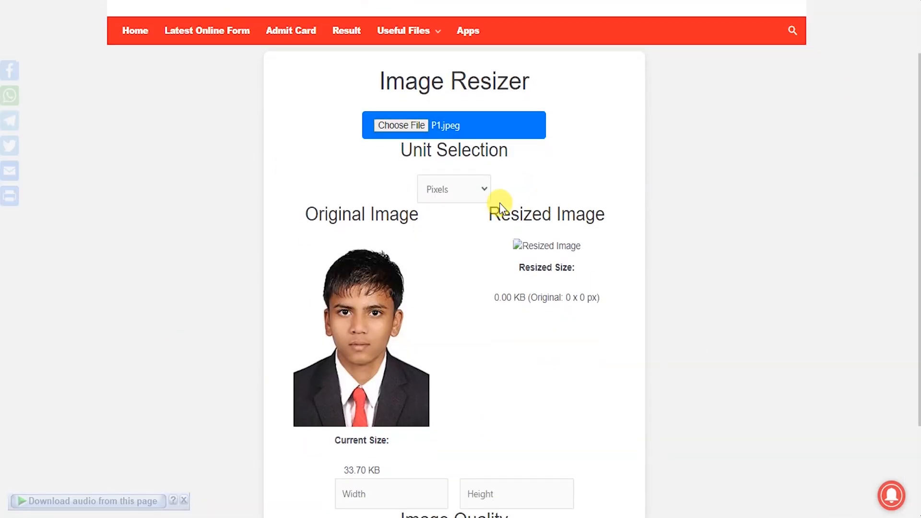
click(465, 185)
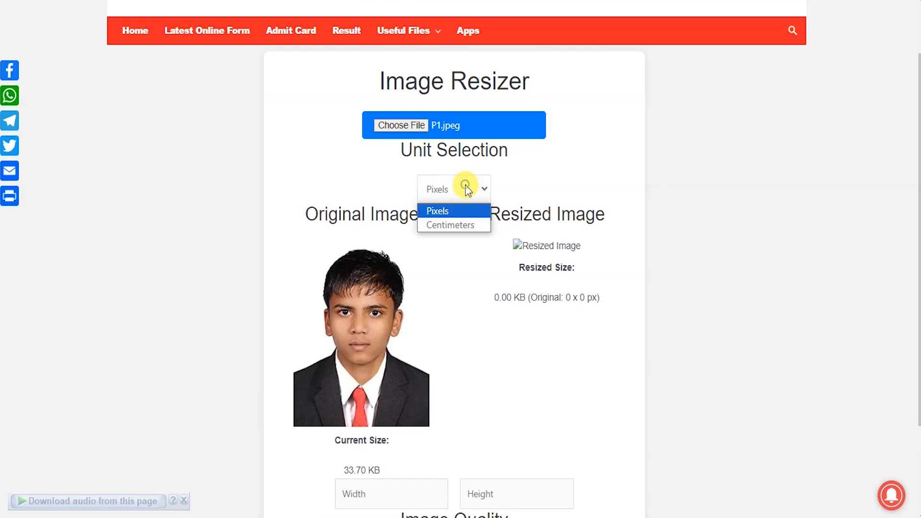
click(457, 225)
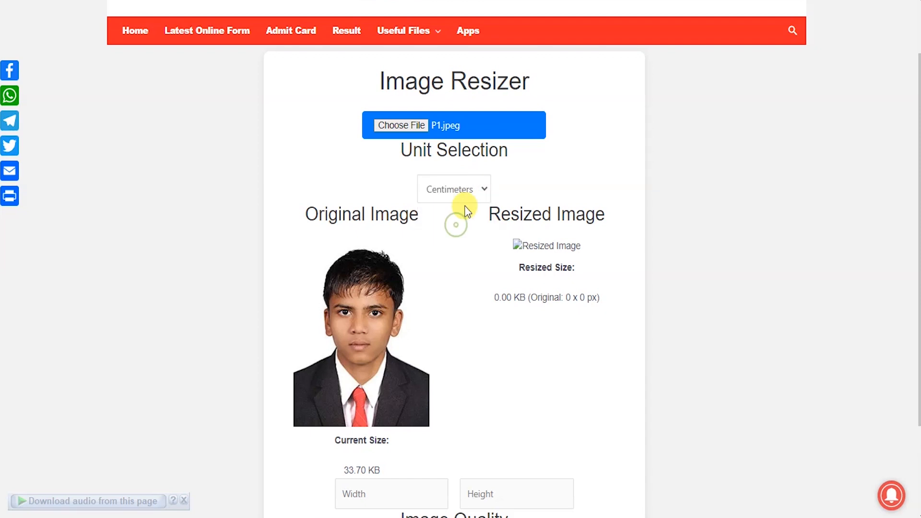
click(465, 189)
click(466, 211)
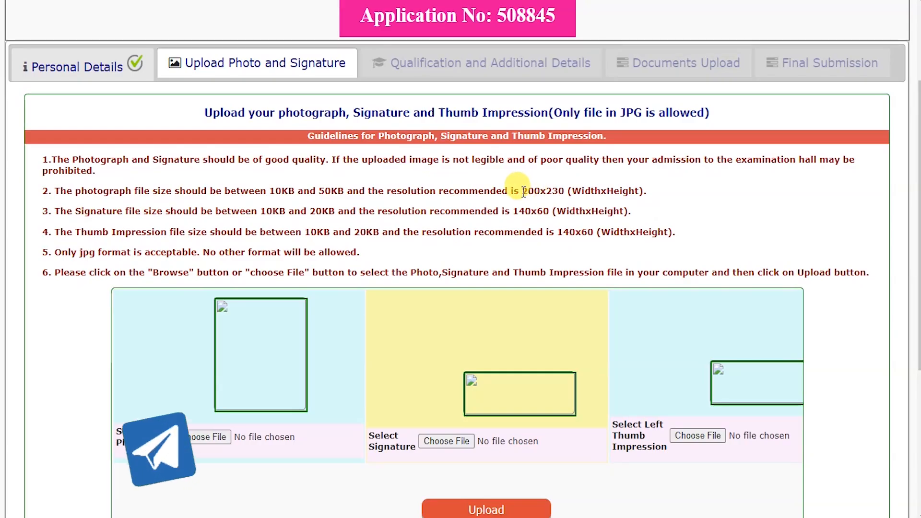
Step: Check the photograph's recommended resolution on the application form and set the resized image to 200 pixels wide and 230 pixels high
drag(522, 191, 545, 193)
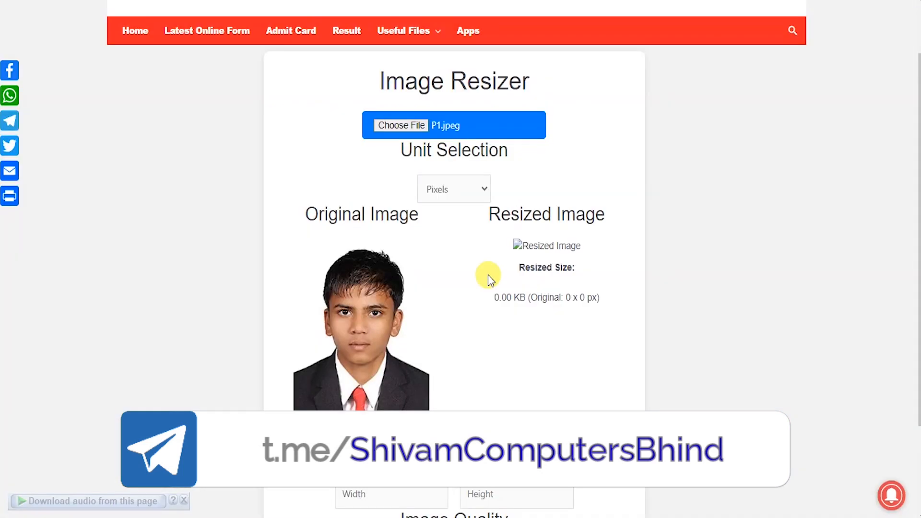
scroll(479, 411, down, 3)
click(412, 374)
text(200)
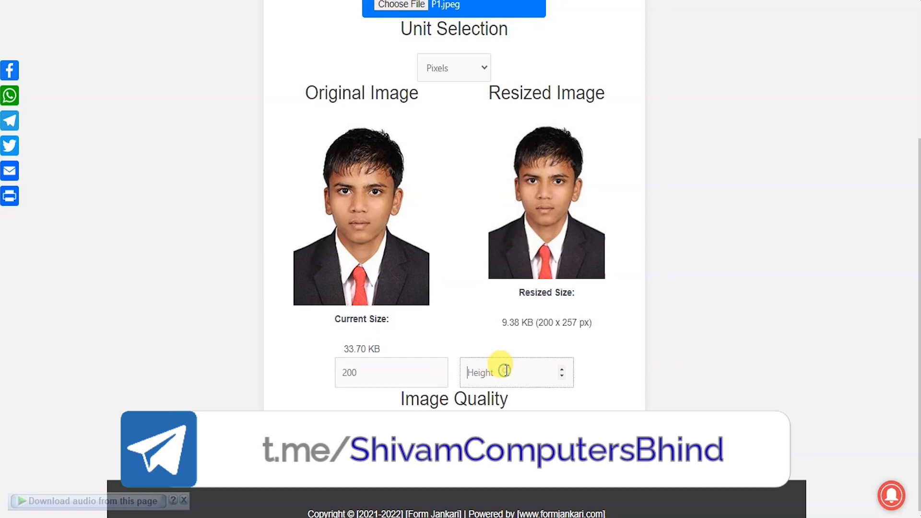
text(230)
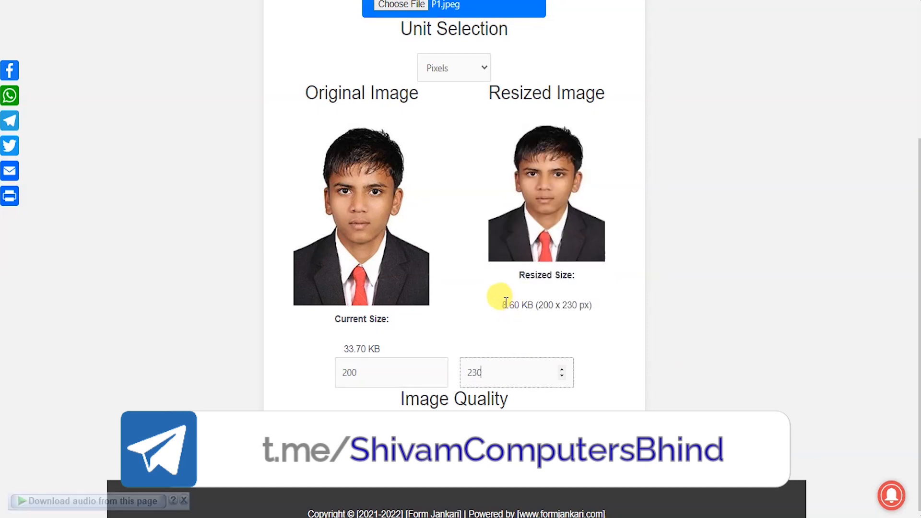
Step: Raise the image quality until the resized photograph is about 22 KB, and download it as p1.jpg
drag(505, 305, 527, 305)
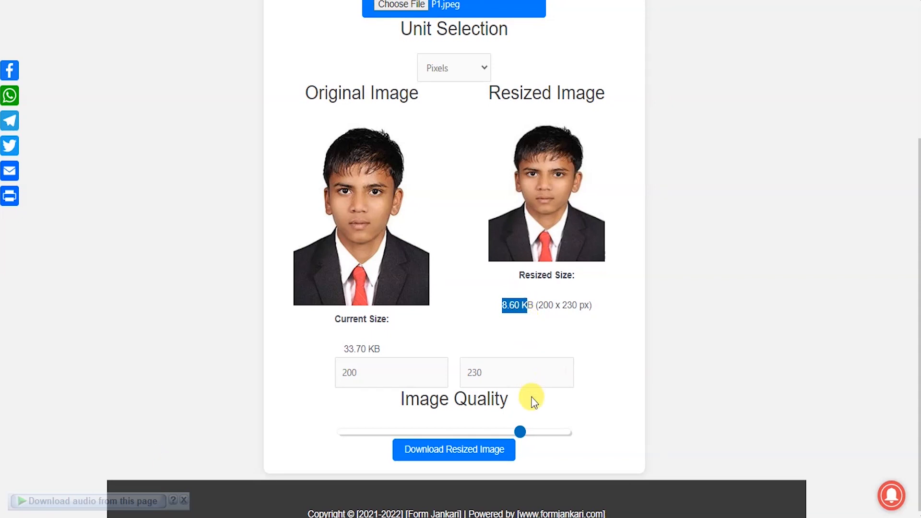
drag(522, 434, 537, 431)
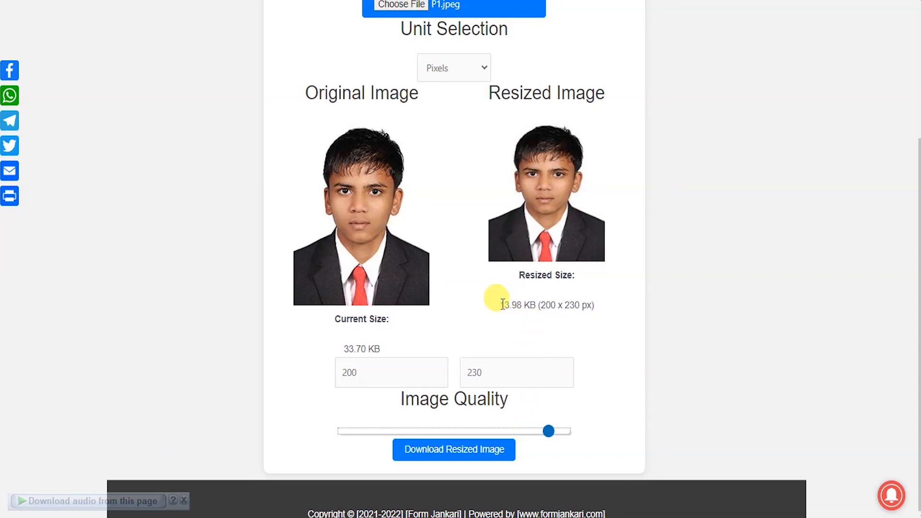
drag(549, 432, 559, 432)
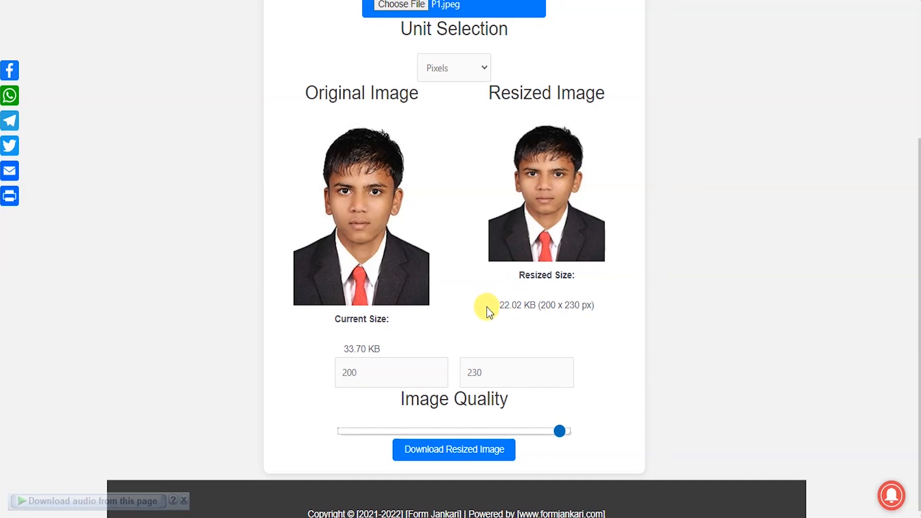
click(460, 449)
text(p)
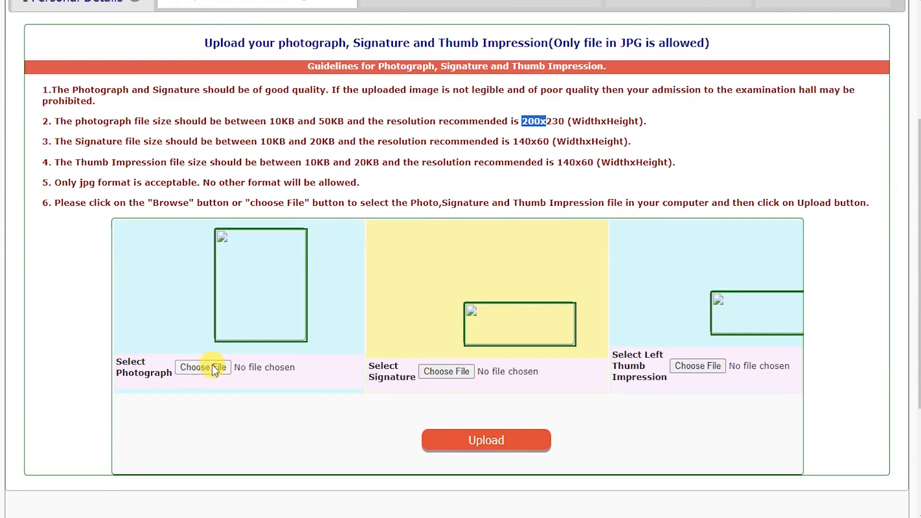
Step: Select the resized p1.jpg as the photograph on the application form
click(203, 437)
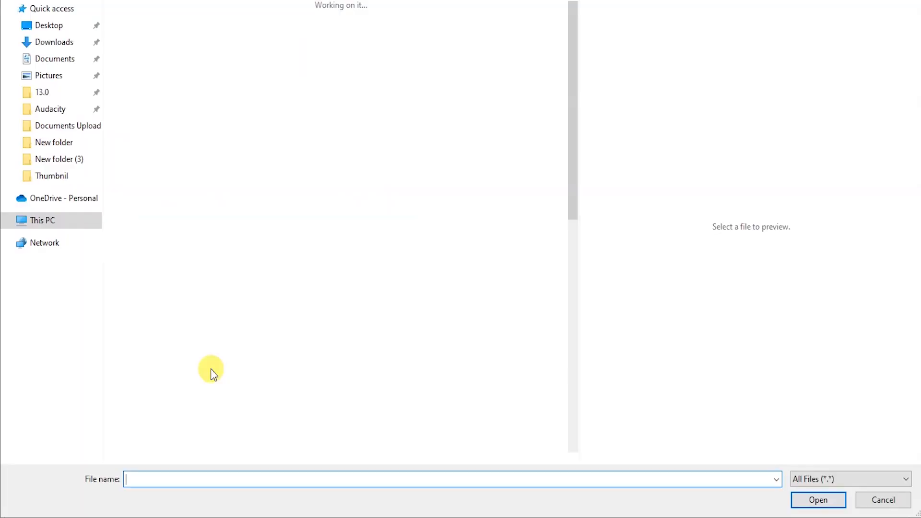
double_click(211, 1)
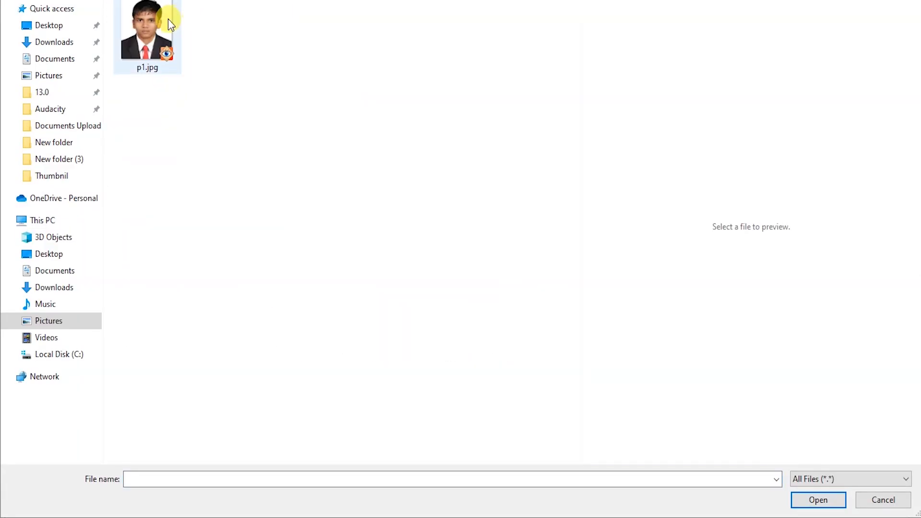
double_click(168, 18)
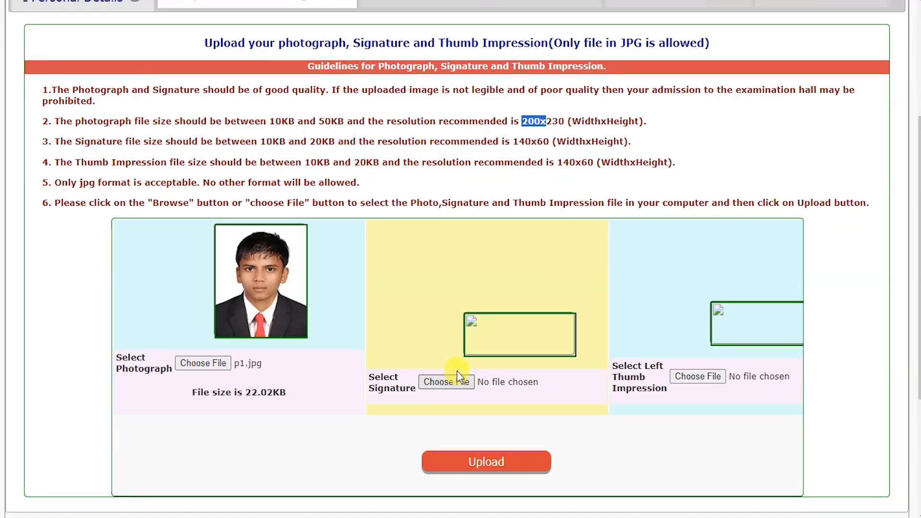
Step: Return to the image resizer and load the signature file S3.jpg from the Pictures folder
click(698, 1)
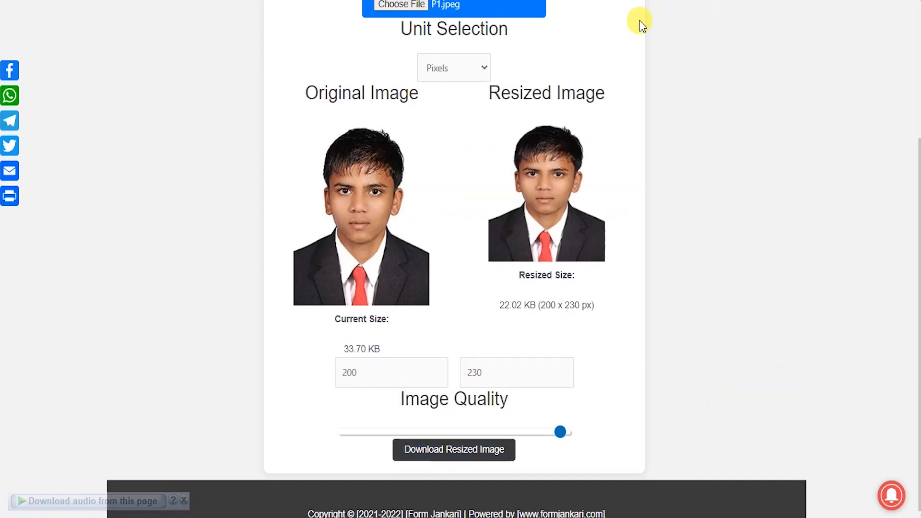
scroll(566, 87, up, 3)
click(425, 143)
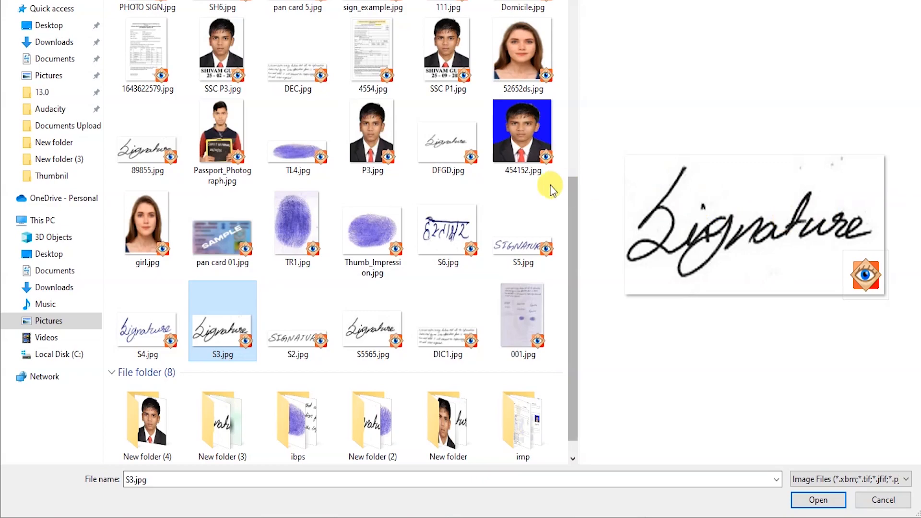
double_click(208, 326)
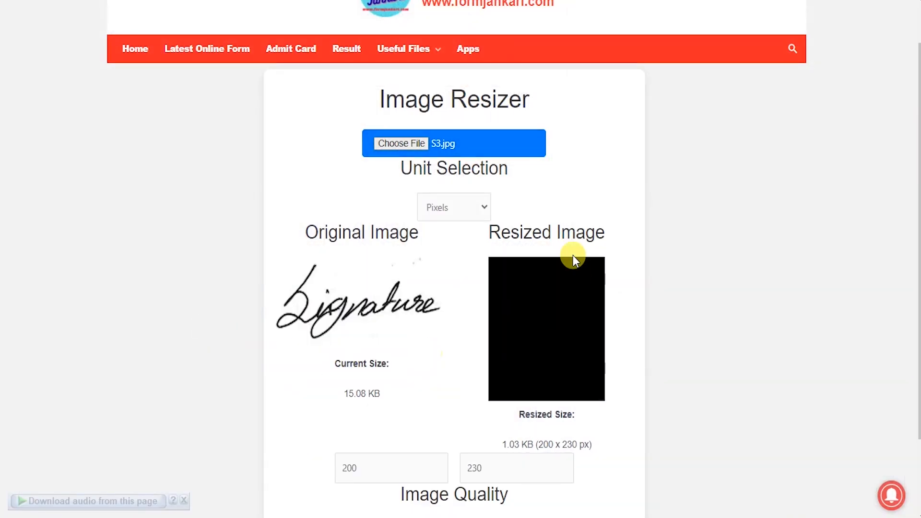
Step: Set the resized signature to 140 pixels wide and 60 pixels high, and raise the image quality to the maximum
scroll(410, 214, down, 1)
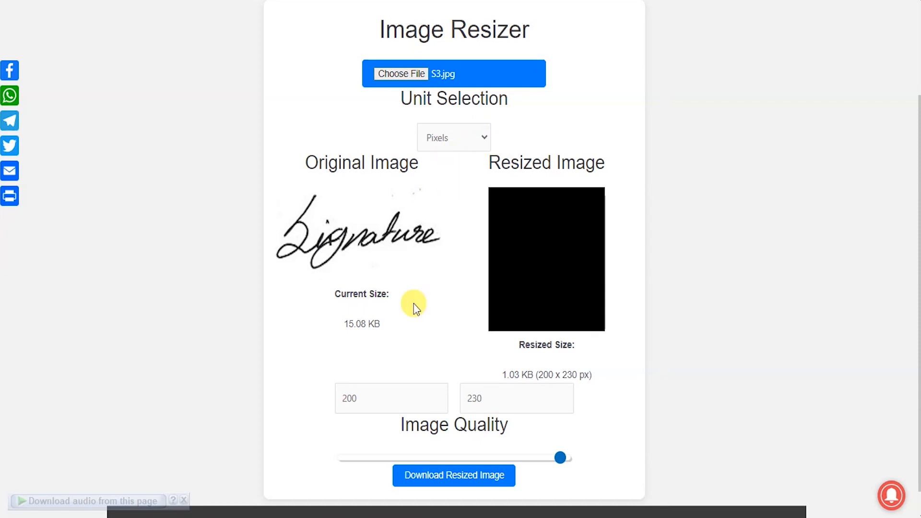
scroll(413, 306, down, 1)
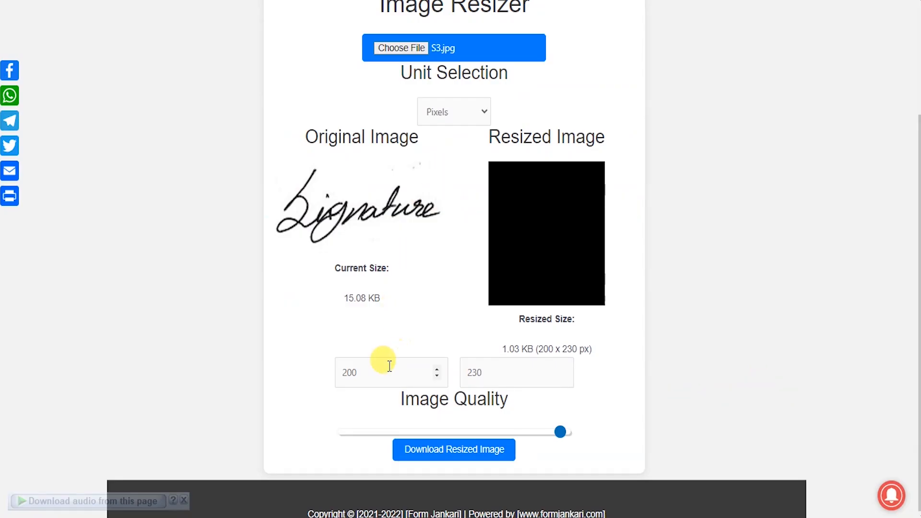
double_click(389, 365)
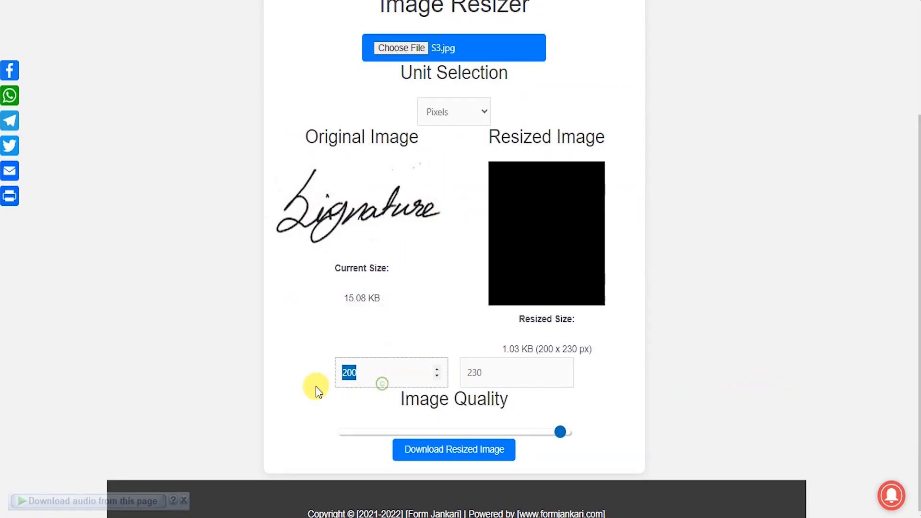
text(140)
key(Tab)
text(60)
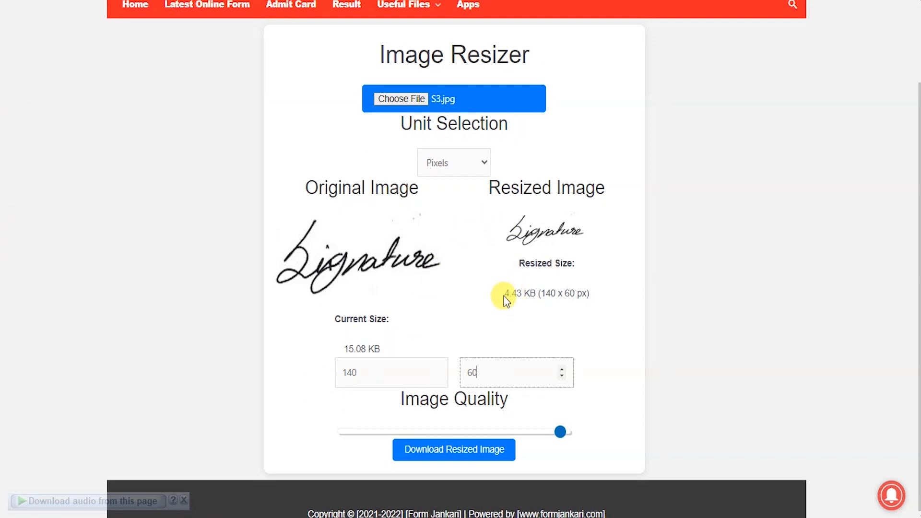
drag(503, 294, 523, 293)
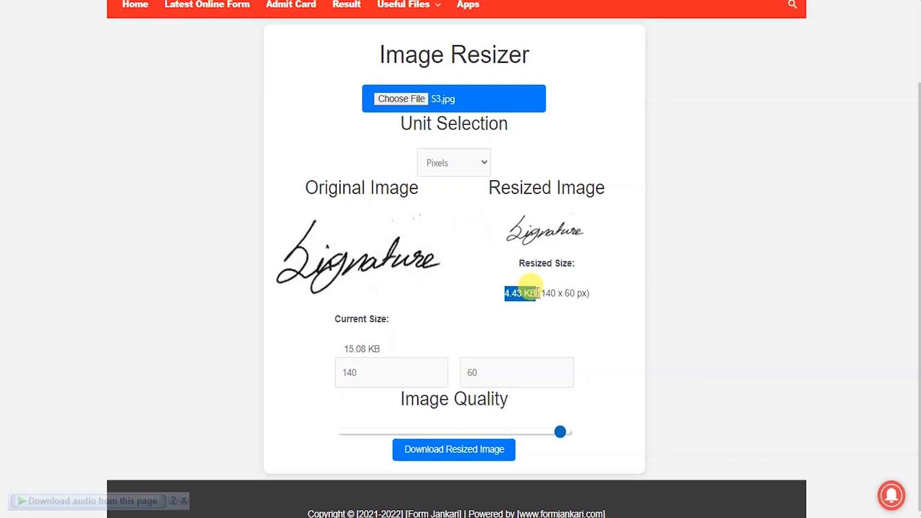
click(564, 434)
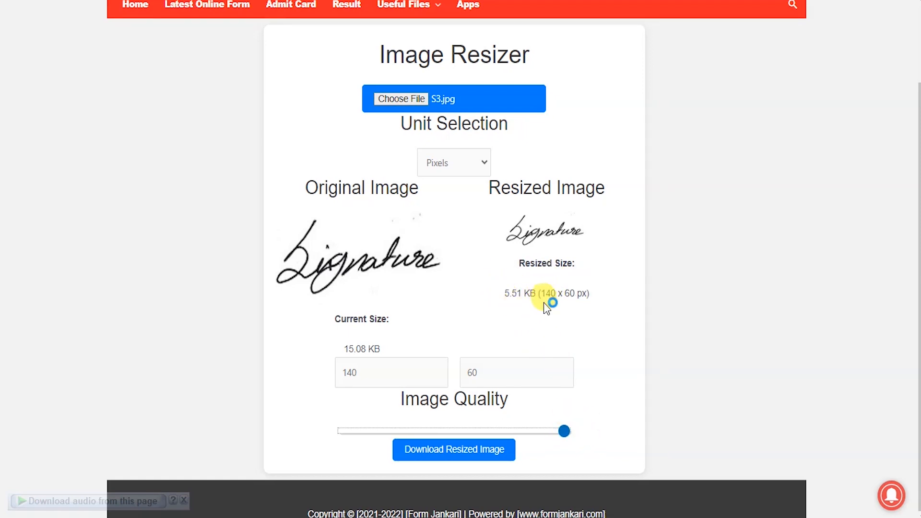
Step: Set the resized signature to 280 pixels wide and 120 pixels high, and download it as s1.jpg
drag(384, 368, 341, 372)
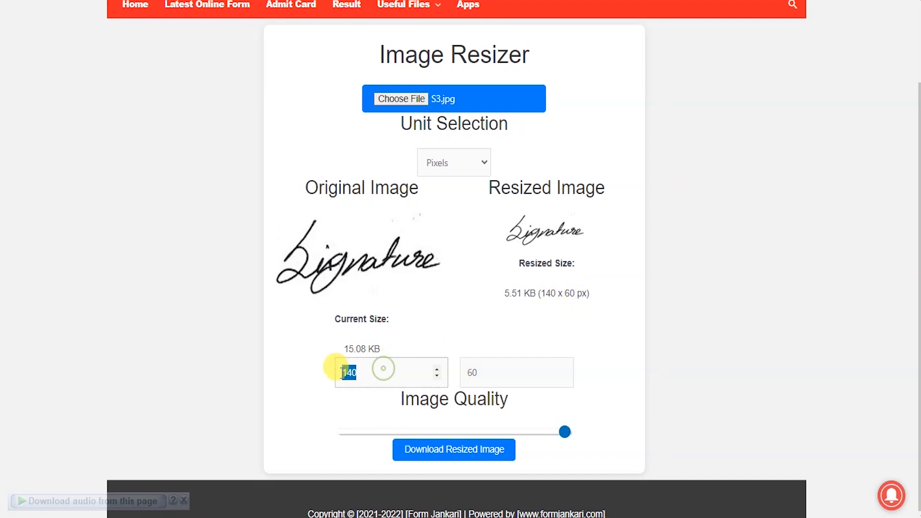
text(280)
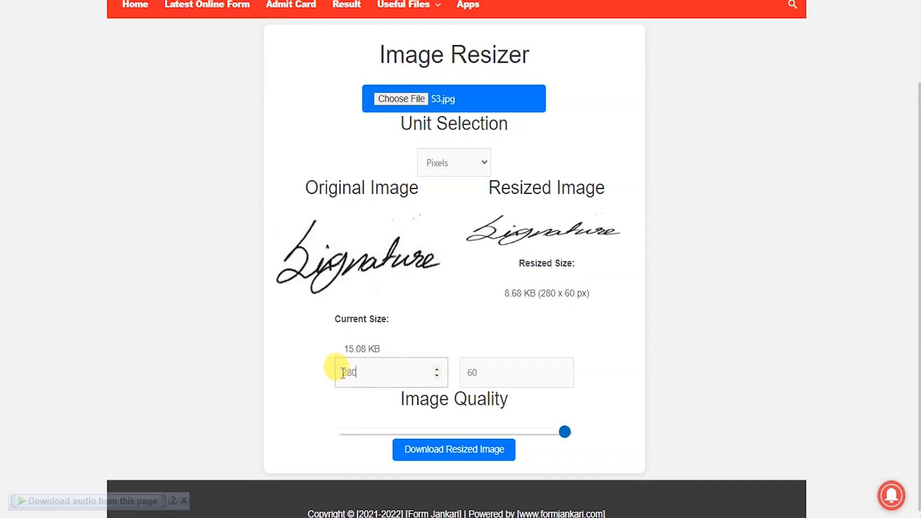
key(Tab)
text(120)
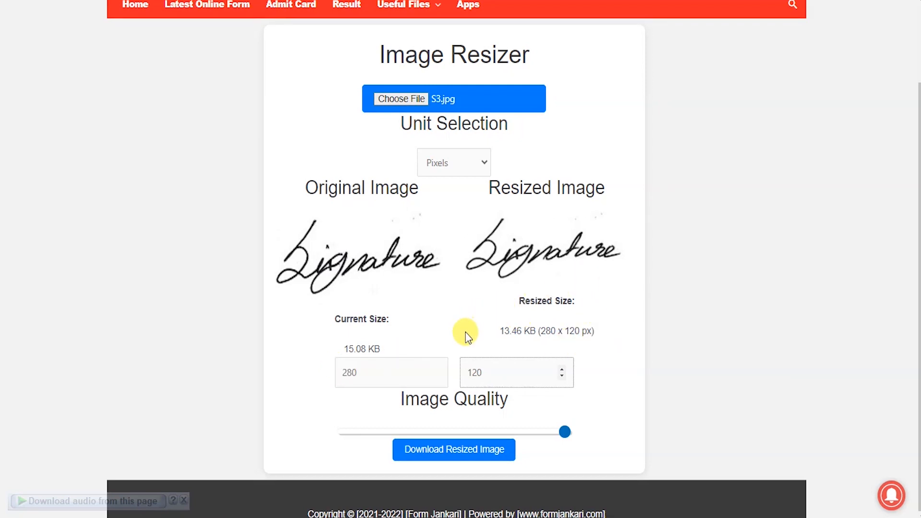
click(476, 448)
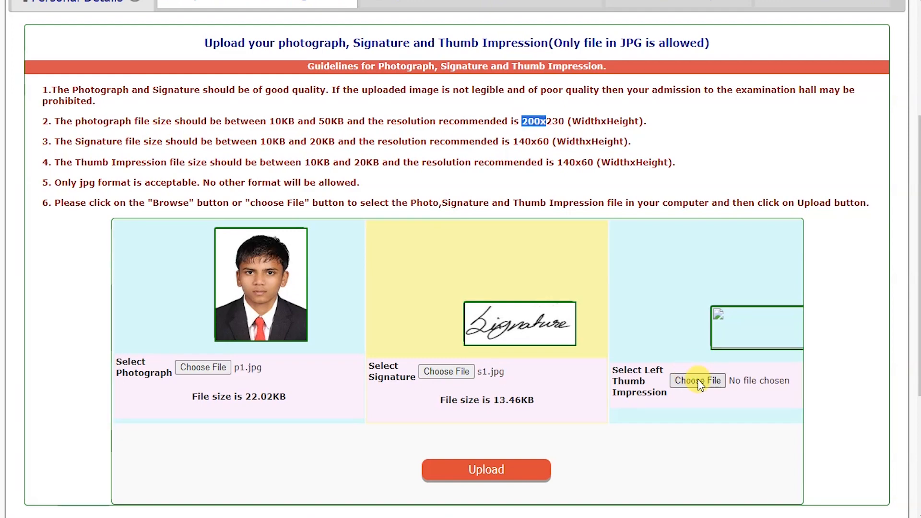
Step: Return to the image resizer and load Thumb_Impression.jpg from the Pictures folder
click(697, 380)
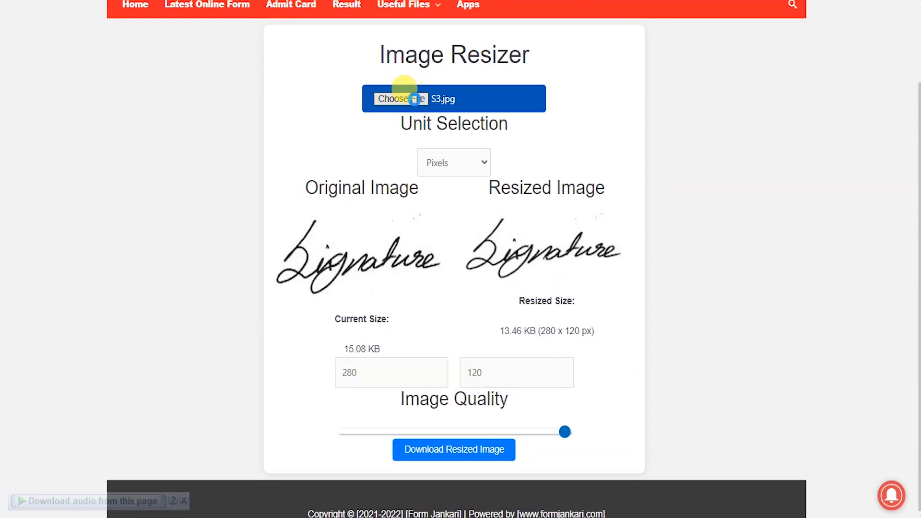
click(414, 99)
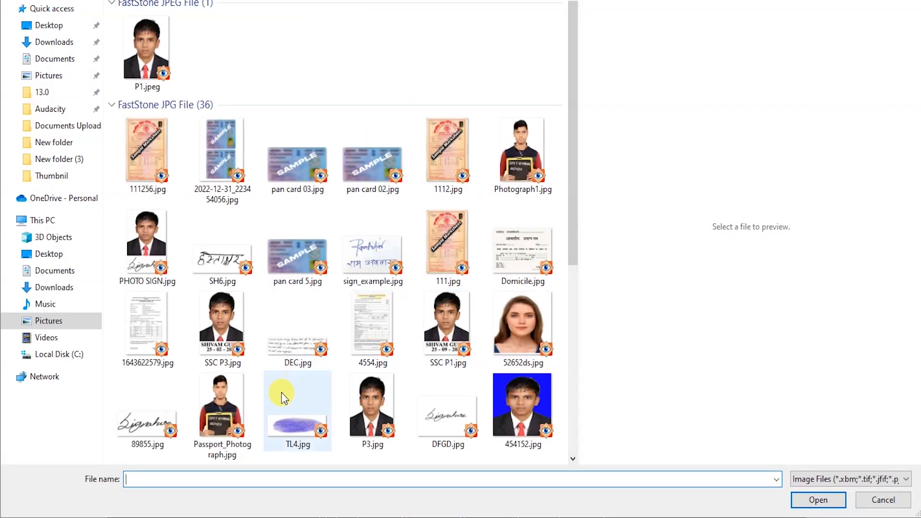
double_click(294, 395)
Step: Set the resized thumb impression to 140 pixels wide and 60 pixels high
key(Tab)
key(Tab)
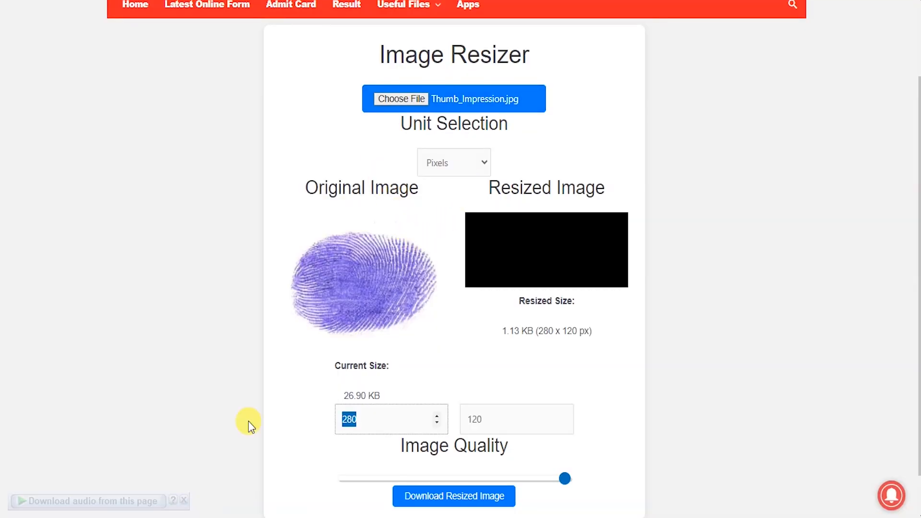
text(140)
key(Tab)
text(60)
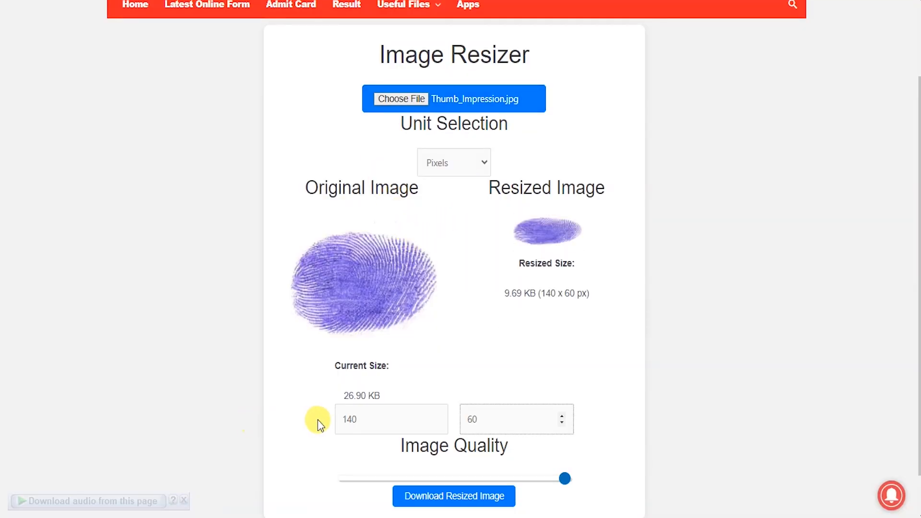
Step: Resize the thumb impression to 280 by 120 pixels, with image quality reduced to about 14.4 KB, and download it as t1.jpg
double_click(384, 425)
text(280)
key(Tab)
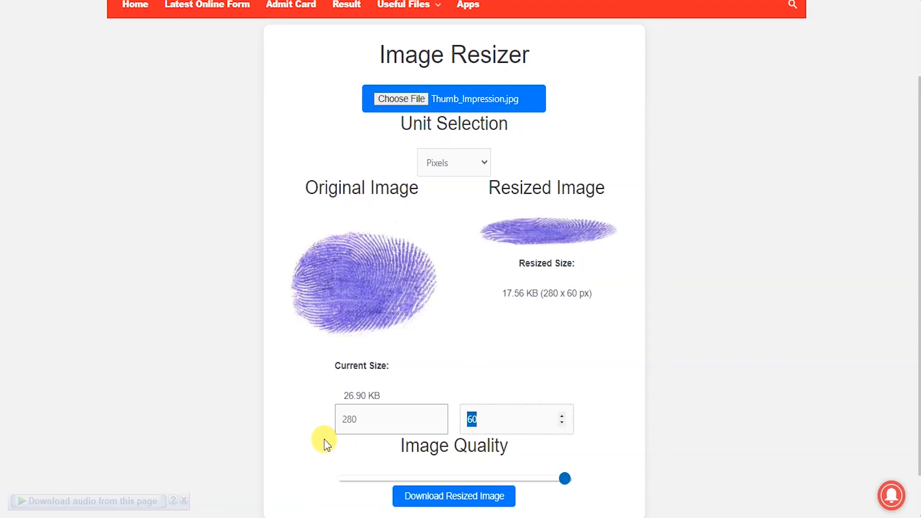
text(120)
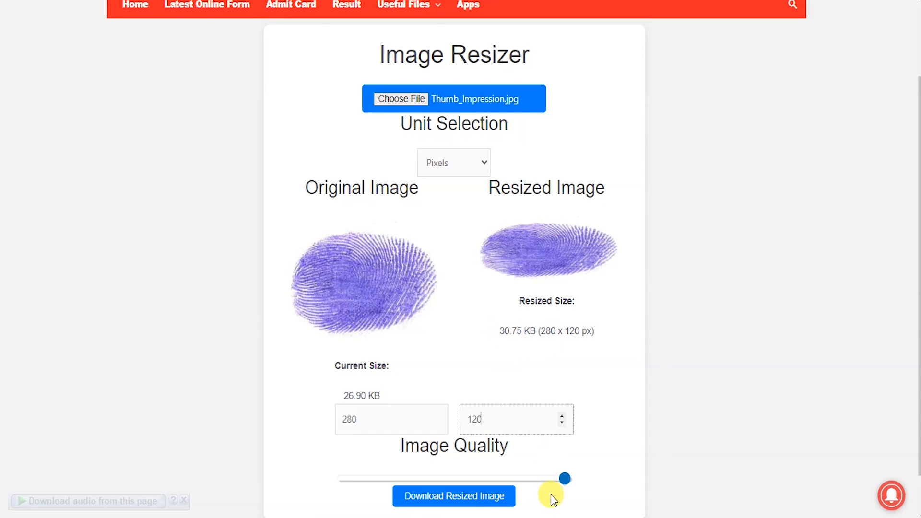
drag(557, 479, 548, 478)
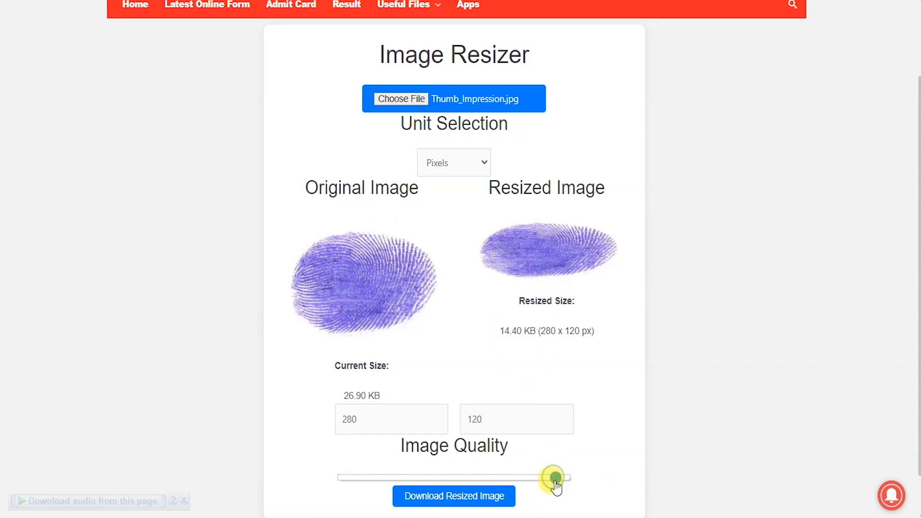
click(456, 496)
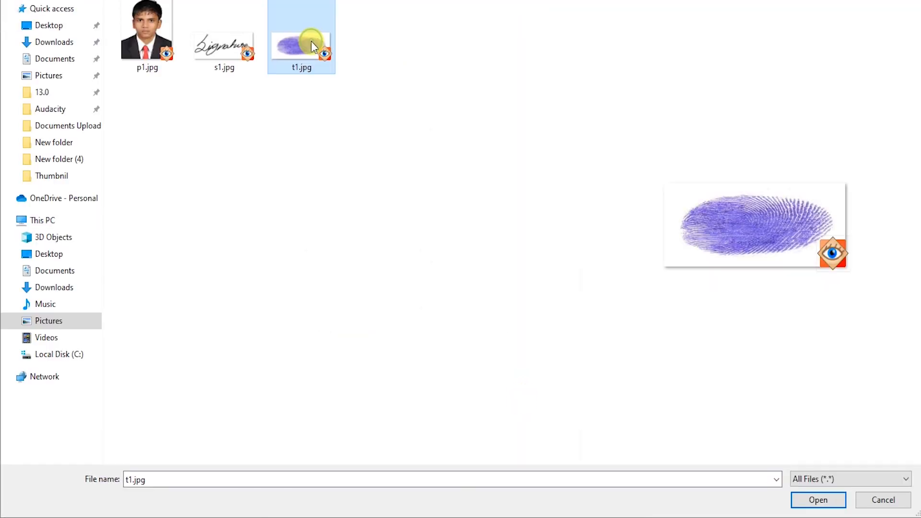
Step: Select t1.jpg as the left thumb impression on the application form, and upload the photograph, signature and thumb impression
double_click(310, 41)
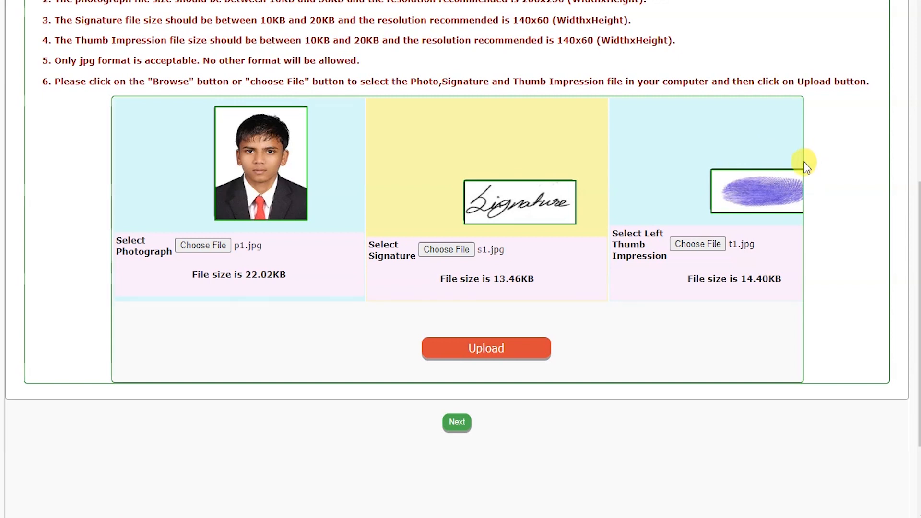
click(513, 363)
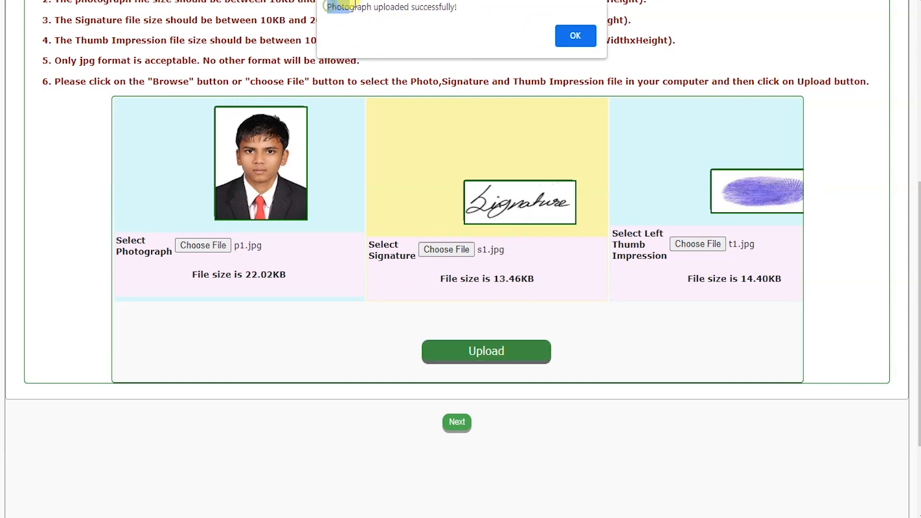
drag(356, 6, 482, 22)
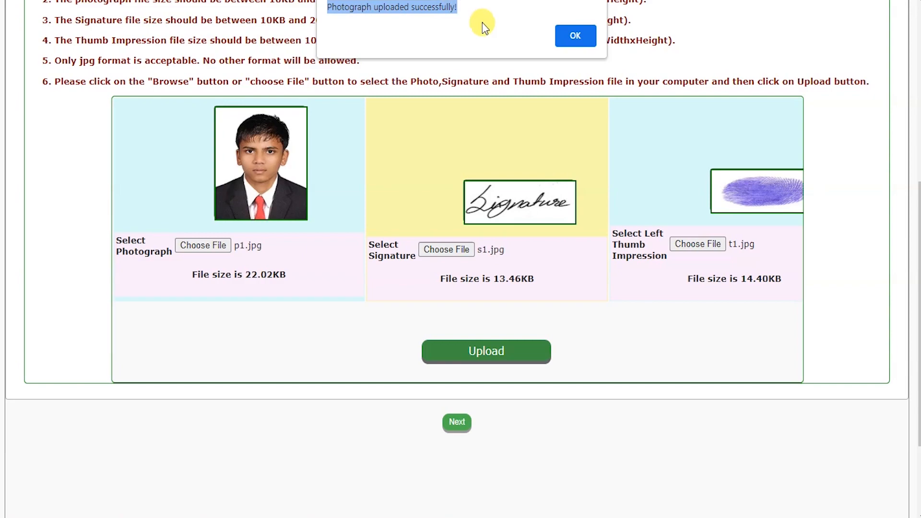
click(576, 36)
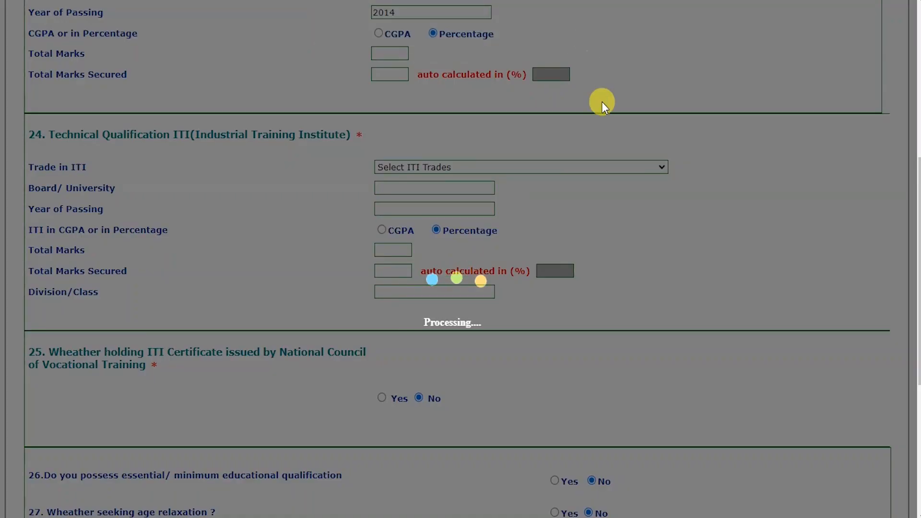
Step: Open the Documents Upload section of the application form
scroll(609, 119, up, 10)
click(643, 144)
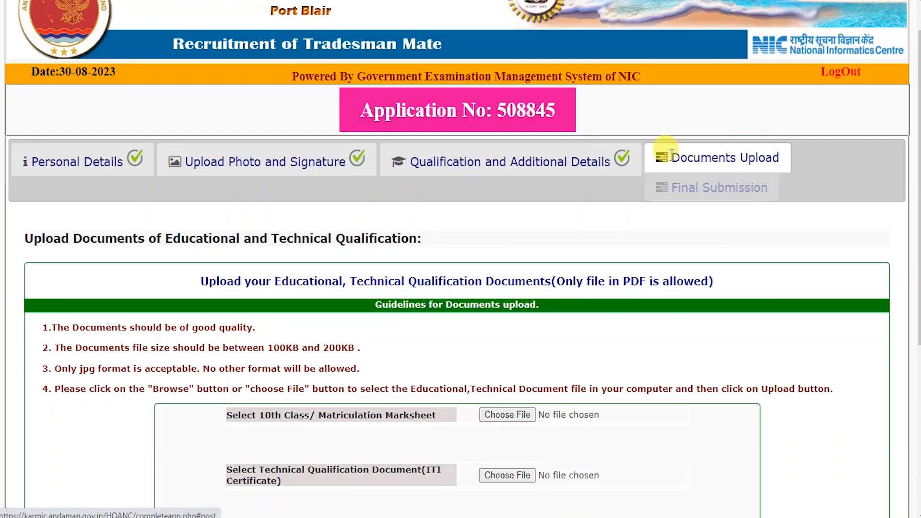
scroll(695, 273, down, 2)
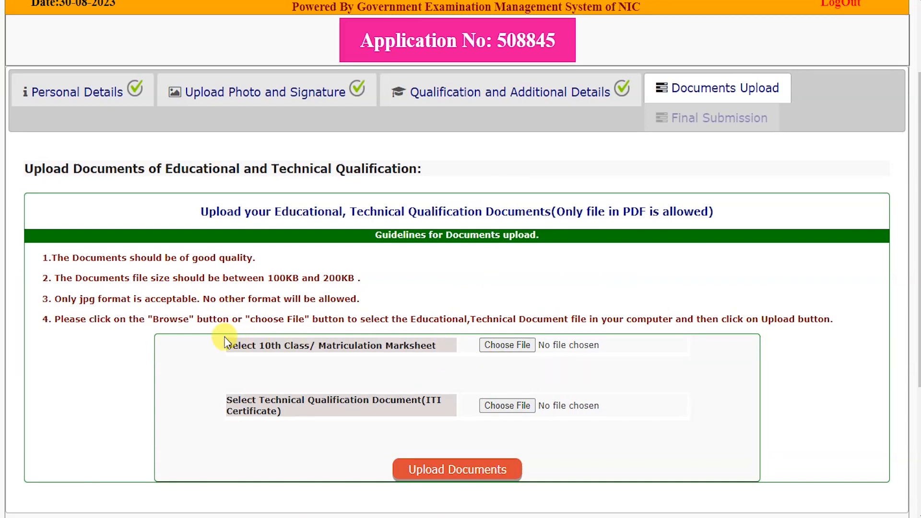
Step: Examine which qualification documents are required and the upload guidelines on their quality, file size and format
drag(226, 341, 526, 344)
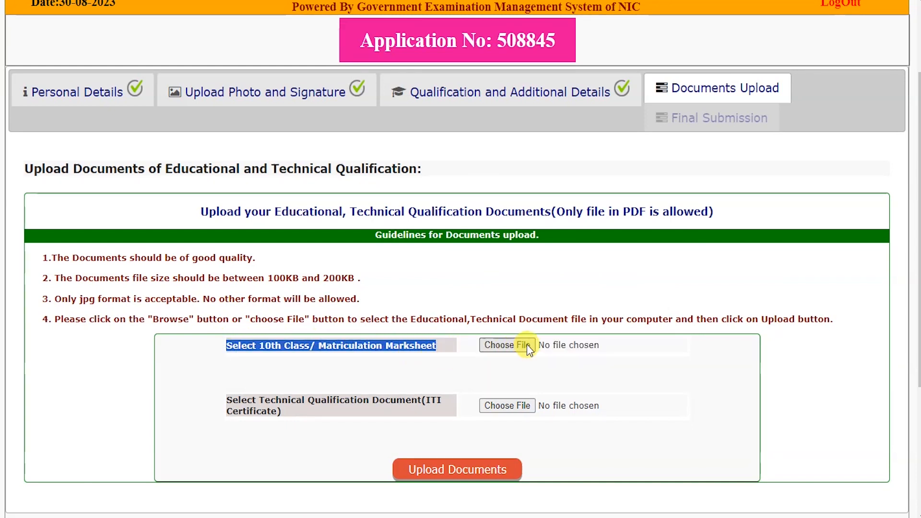
drag(266, 396, 367, 411)
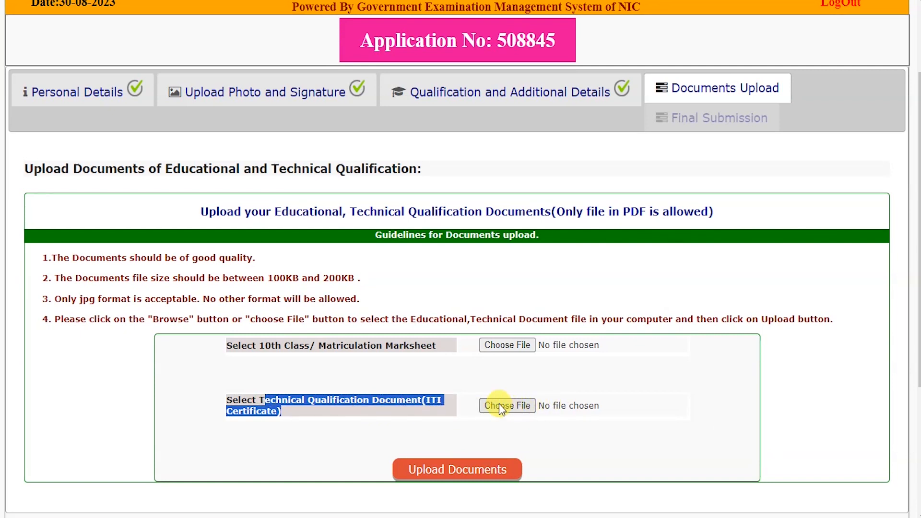
drag(72, 258, 260, 259)
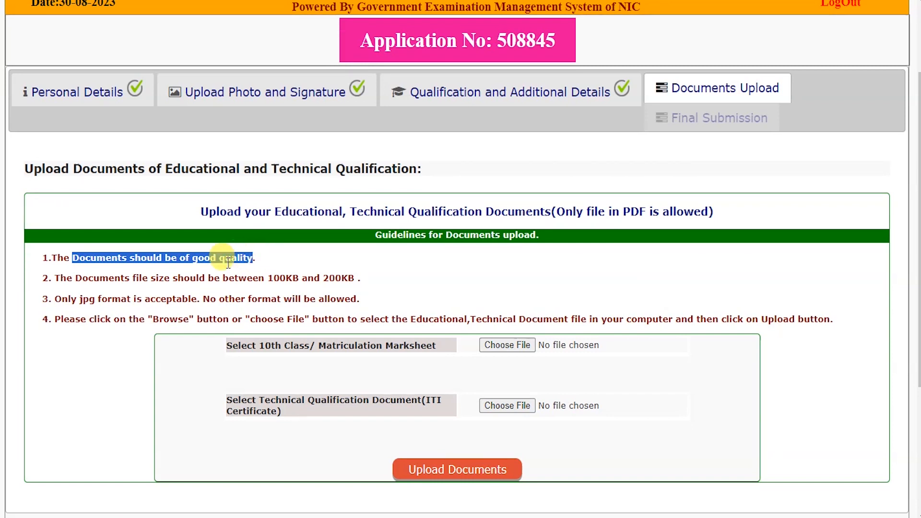
drag(124, 278, 357, 277)
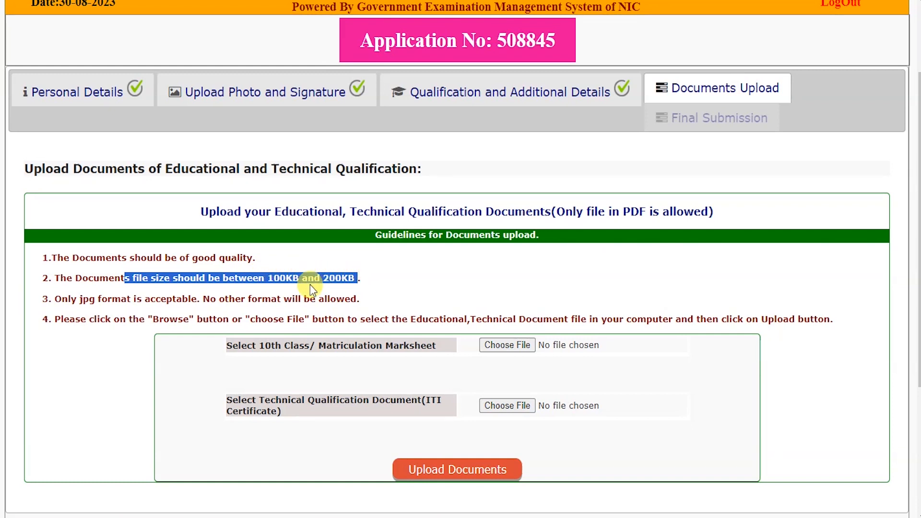
drag(78, 298, 349, 293)
drag(127, 319, 693, 371)
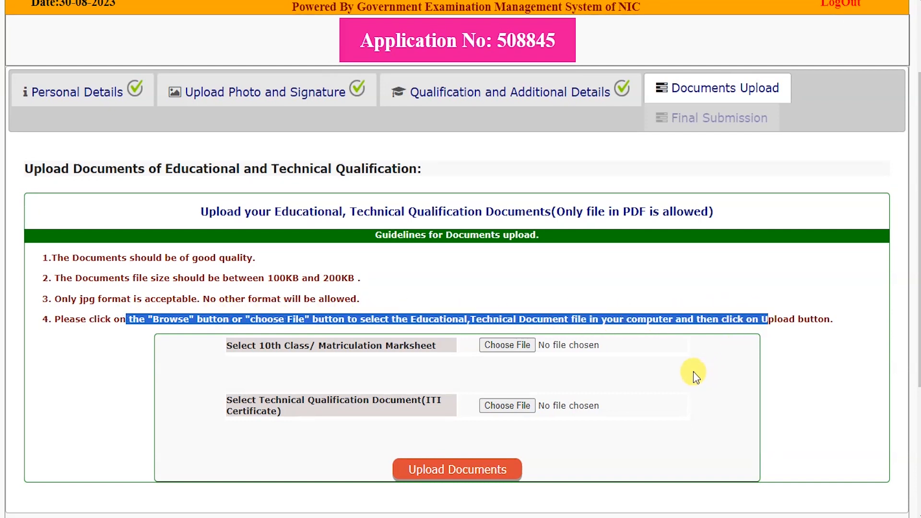
click(694, 373)
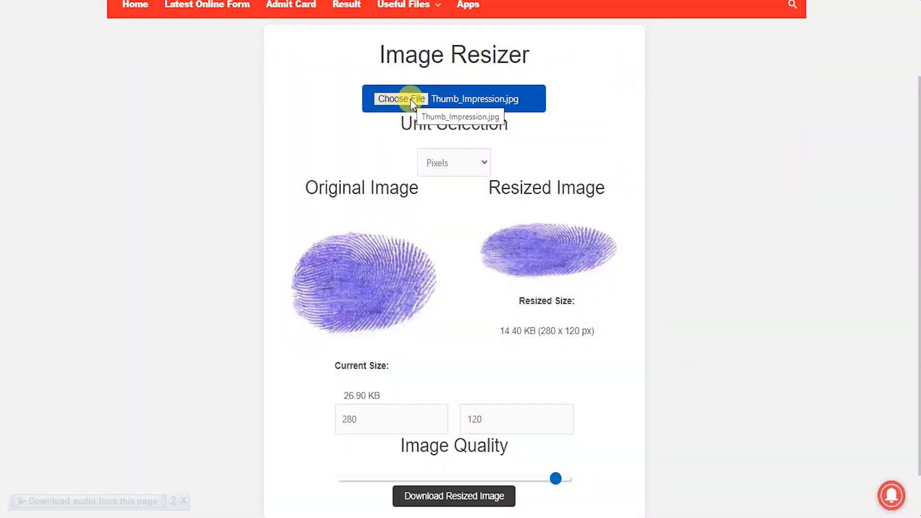
Step: Return to the image resizer and load the sample marksheet 111256.jpg from the Pictures folder
click(410, 99)
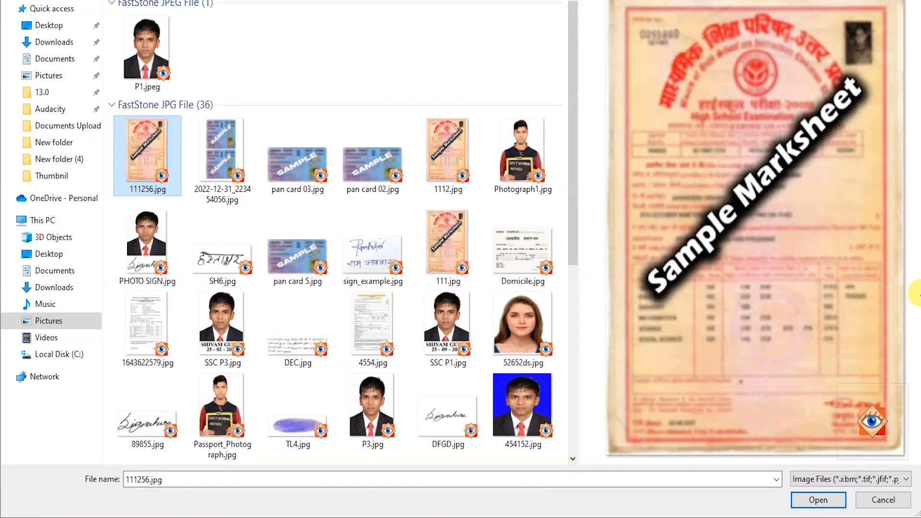
double_click(157, 132)
scroll(527, 208, down, 1)
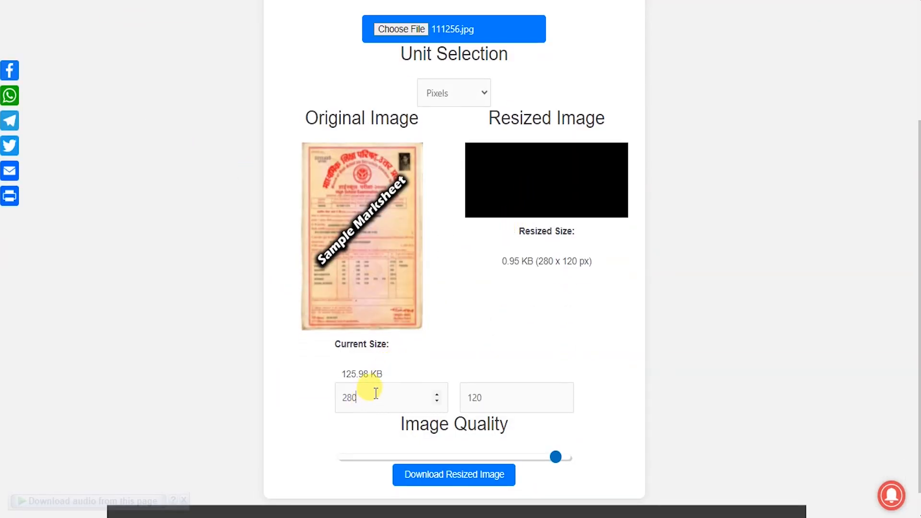
Step: Set the resized marksheet to 500 pixels wide and 700 pixels high, and check its resulting file size
drag(376, 393, 326, 410)
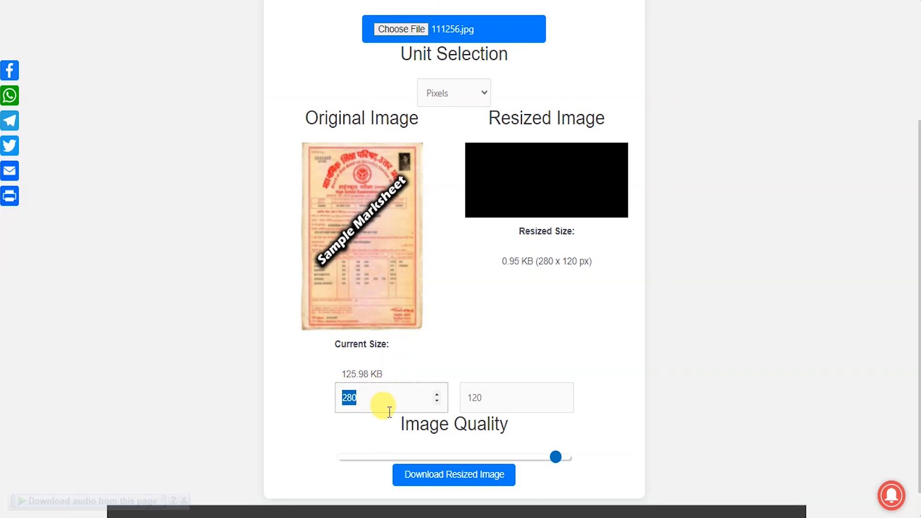
text(500)
key(Tab)
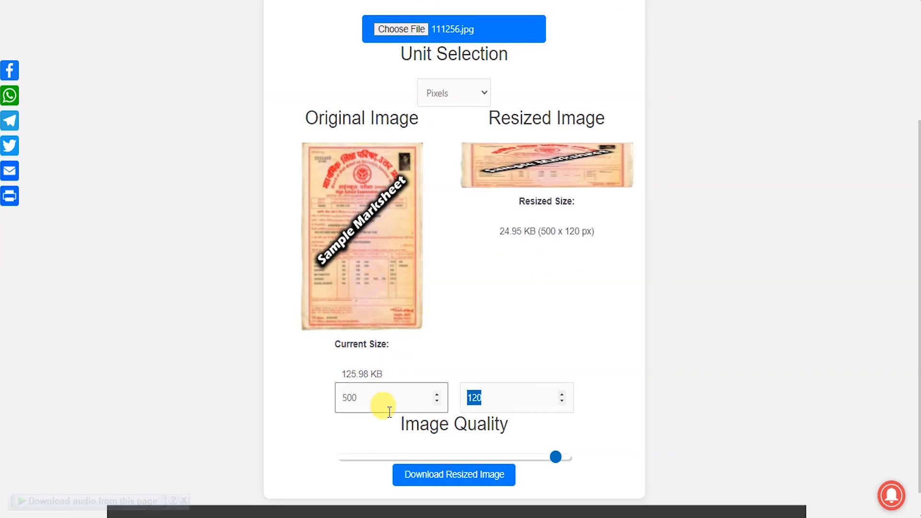
text(700)
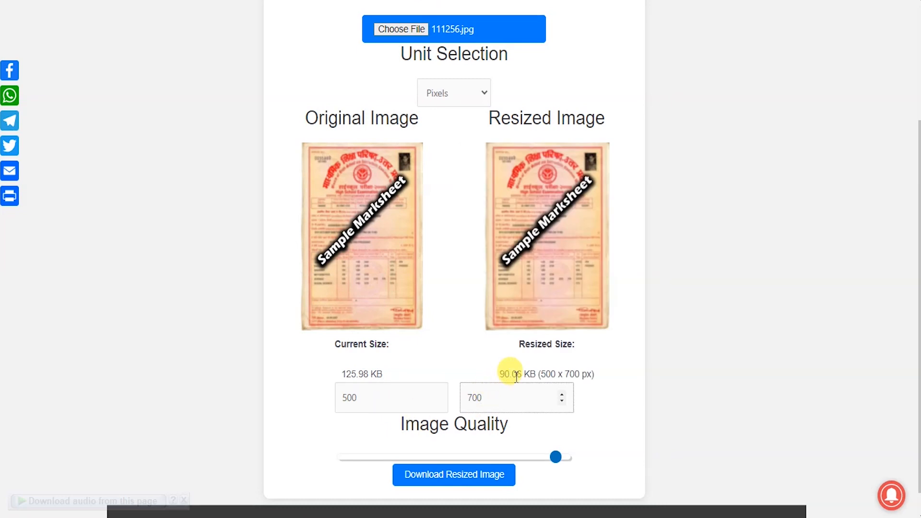
drag(499, 376, 511, 377)
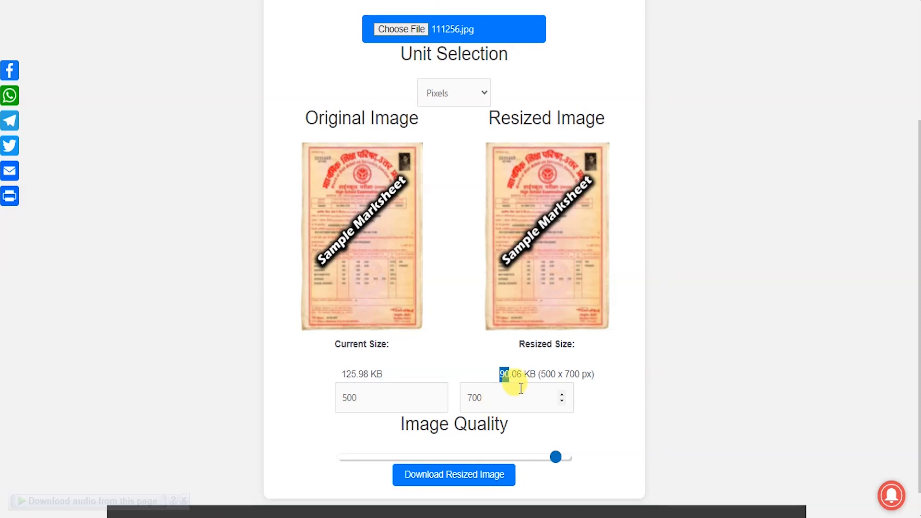
Step: Resize the marksheet to 600 by 800 pixels, with image quality raised to about 145 KB, and download the resized image
drag(373, 397, 266, 414)
text(6)
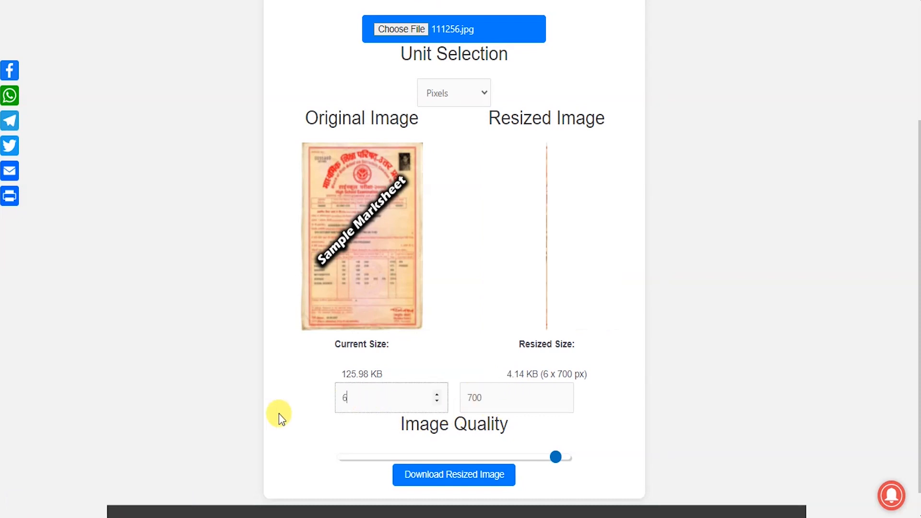
text(00)
key(Tab)
text(800)
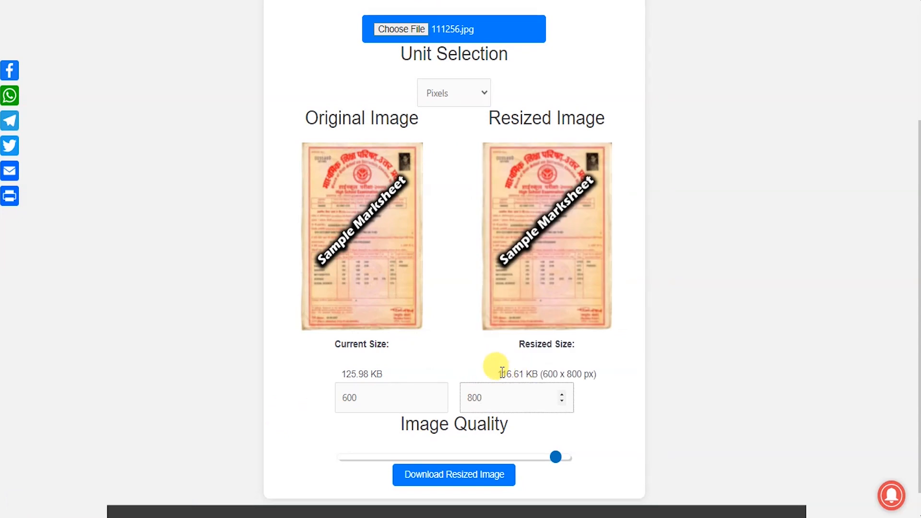
double_click(505, 374)
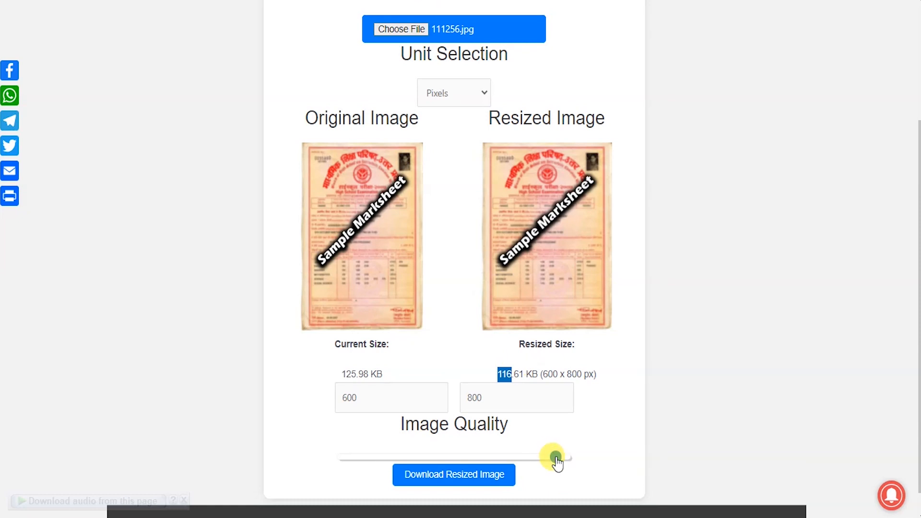
drag(554, 459, 563, 462)
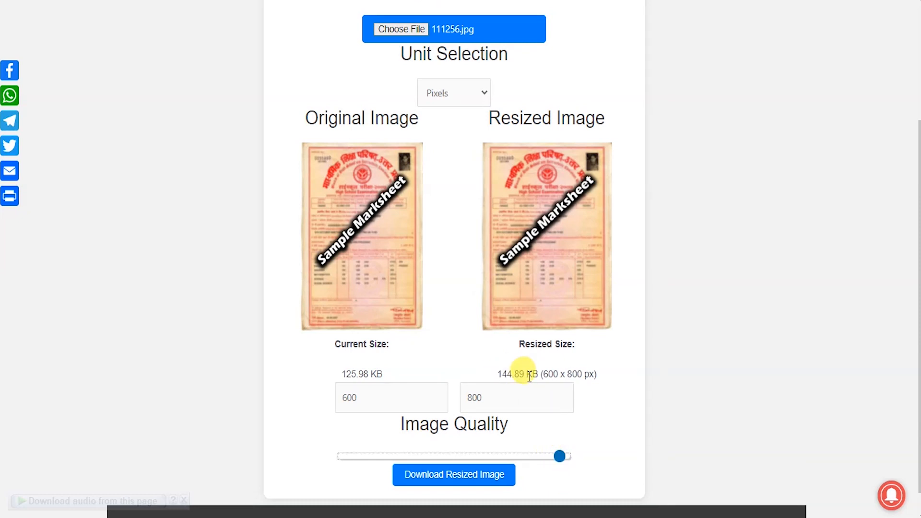
click(481, 477)
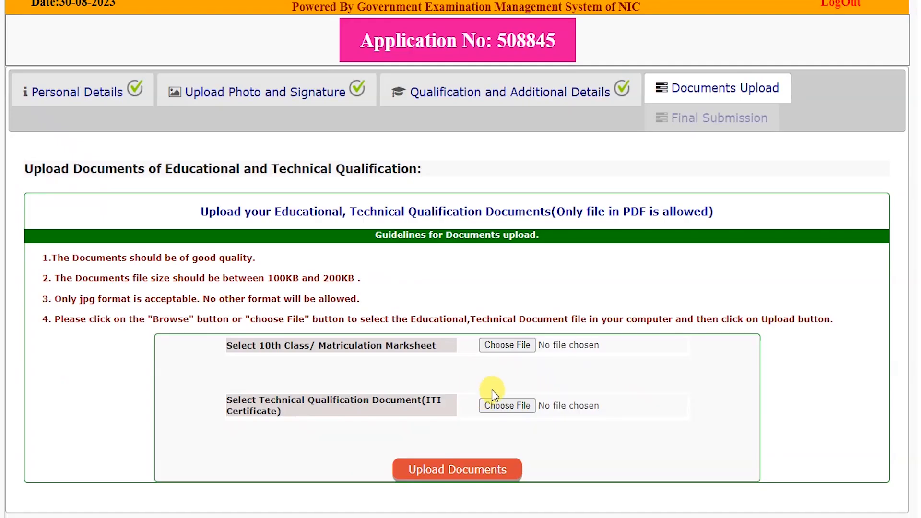
Step: Try to choose MARK1.jpg as the 10th Class/Matriculation marksheet and dismiss the format alert
click(504, 346)
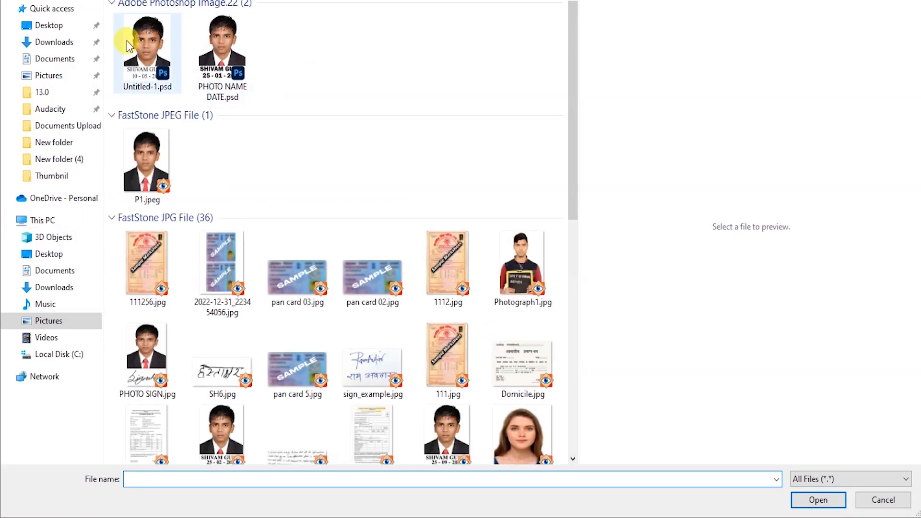
double_click(222, 242)
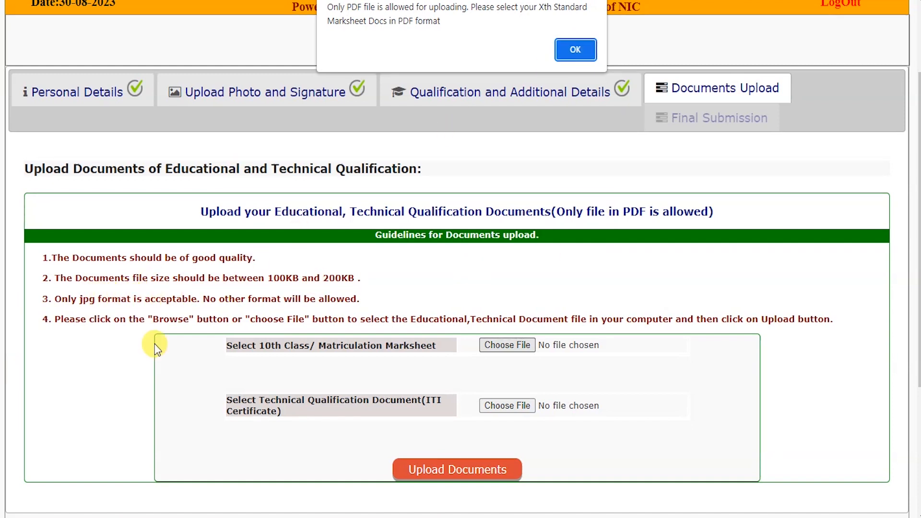
click(575, 50)
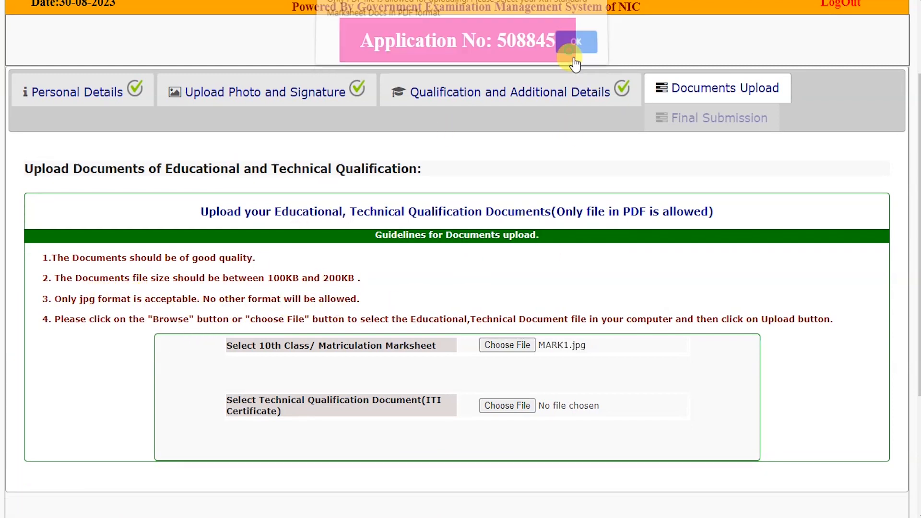
click(507, 348)
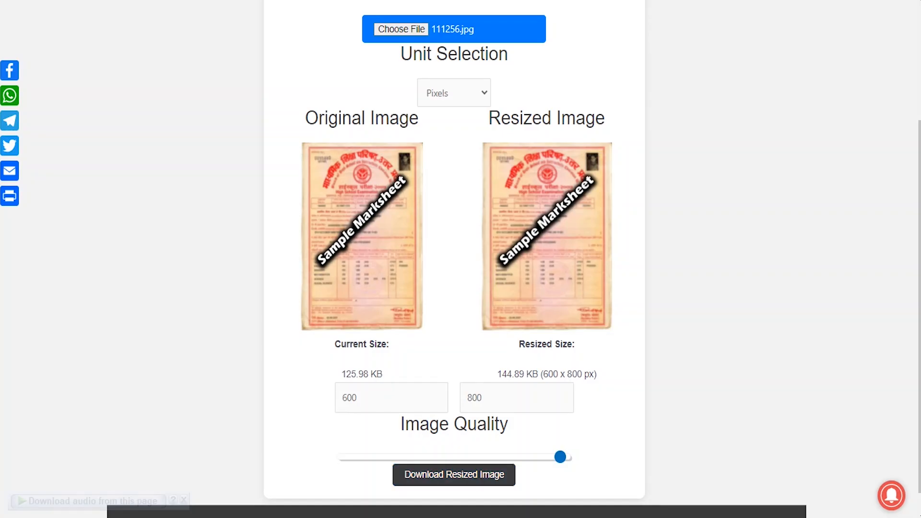
Step: Return to the Form Jankari site and open its page of useful software for filling online forms
scroll(508, 93, up, 4)
mouse_move(436, 100)
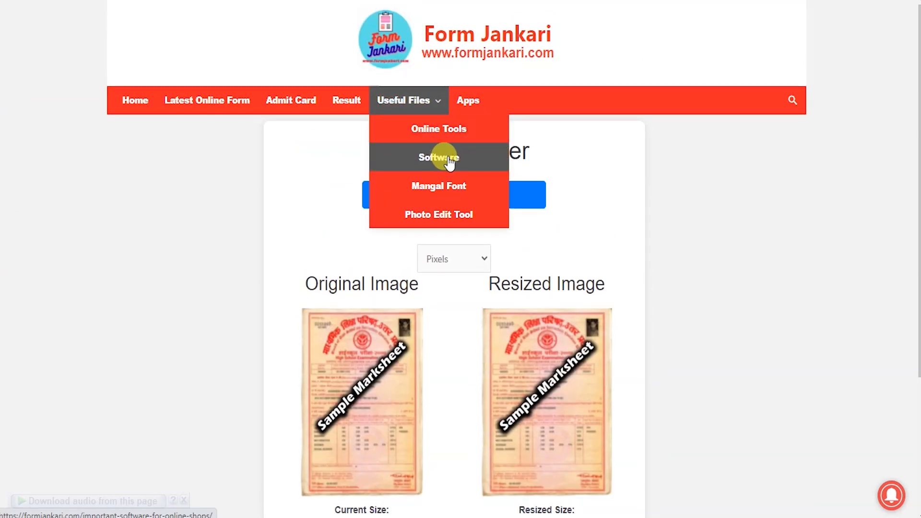
click(483, 152)
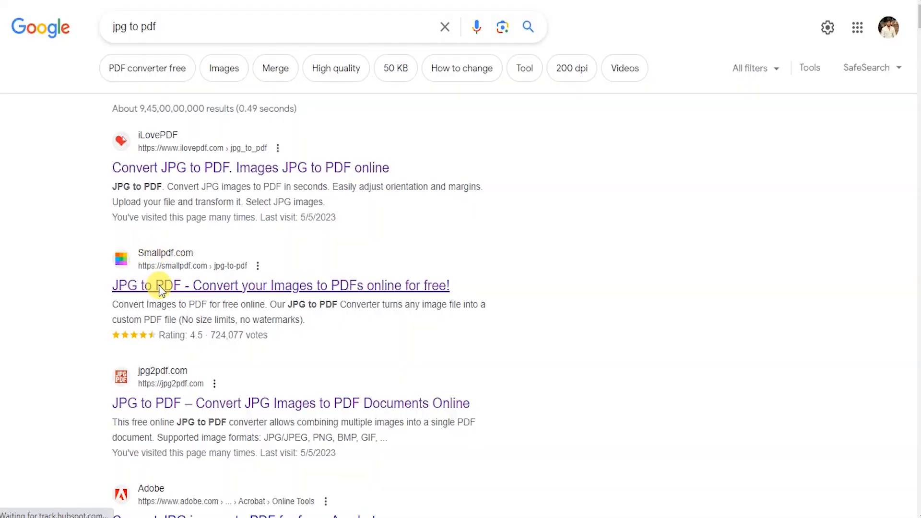
Step: Load MARK1.jpg into Smallpdf's JPG to PDF converter, convert it to PDF and download the result
click(410, 260)
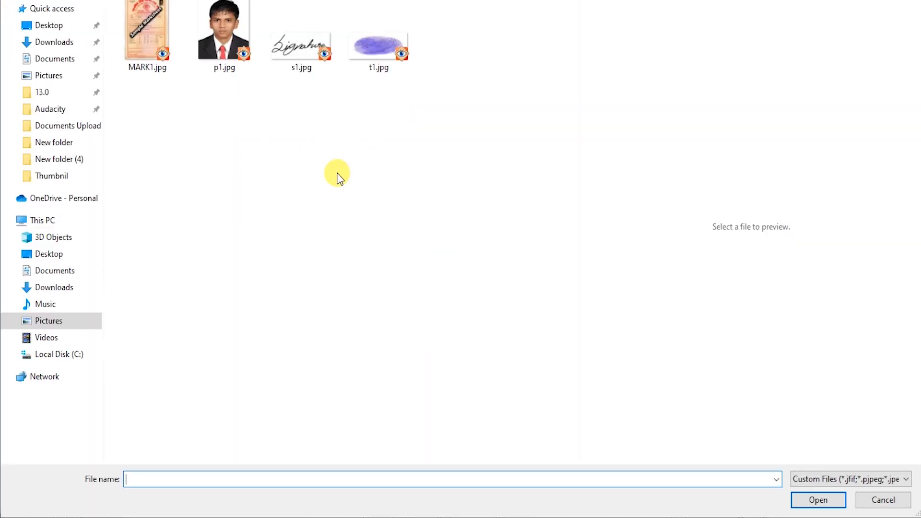
click(155, 57)
double_click(151, 48)
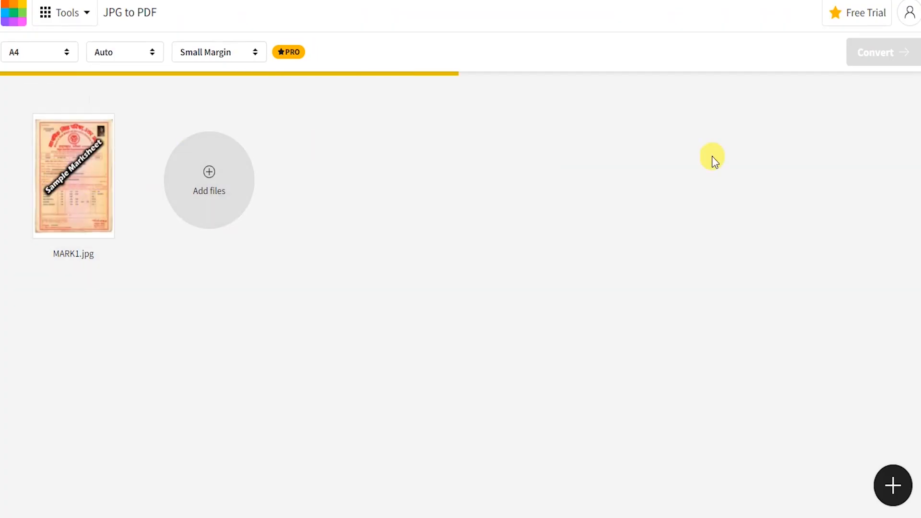
click(887, 56)
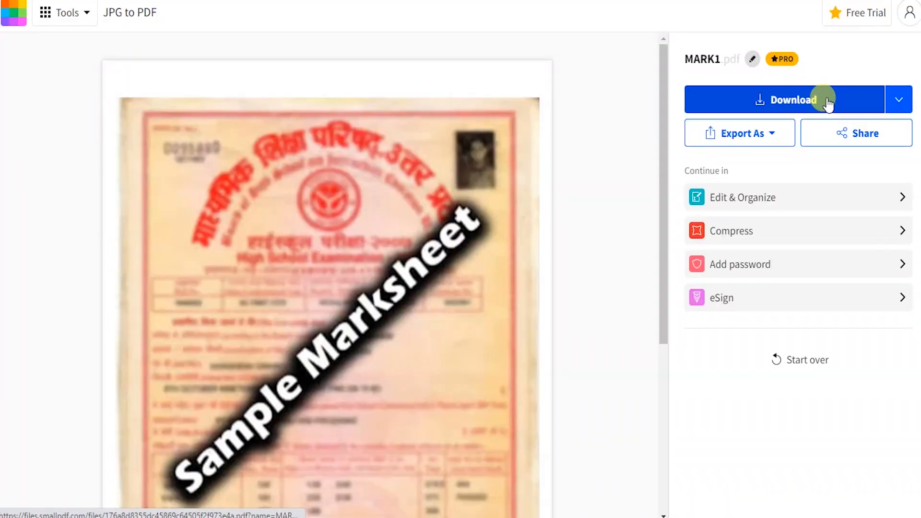
click(829, 102)
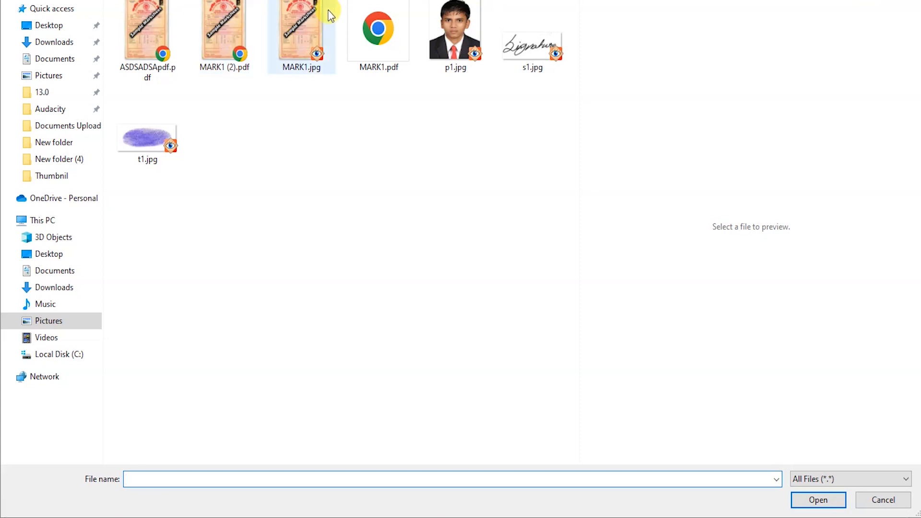
Step: Choose MARK1 (2).pdf as the 10th class marksheet, upload it together with ASDSADSApdf.pdf and acknowledge the message
click(330, 16)
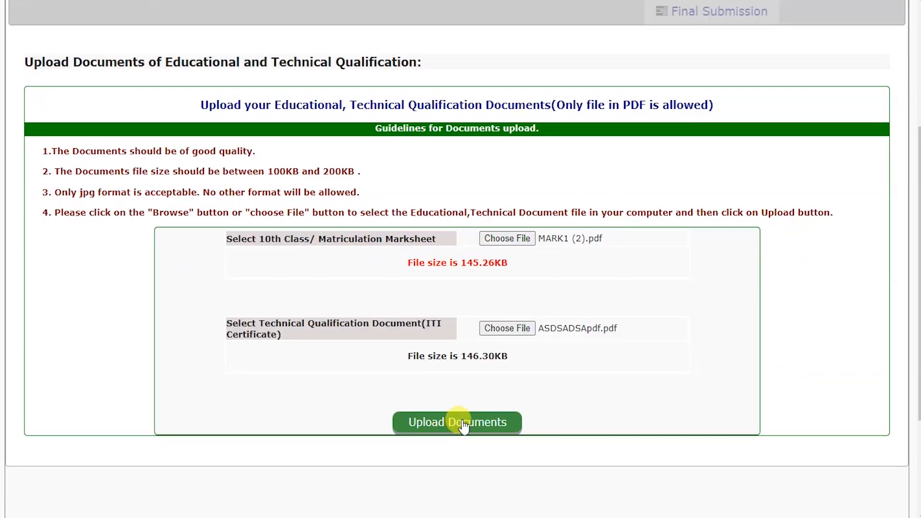
click(465, 429)
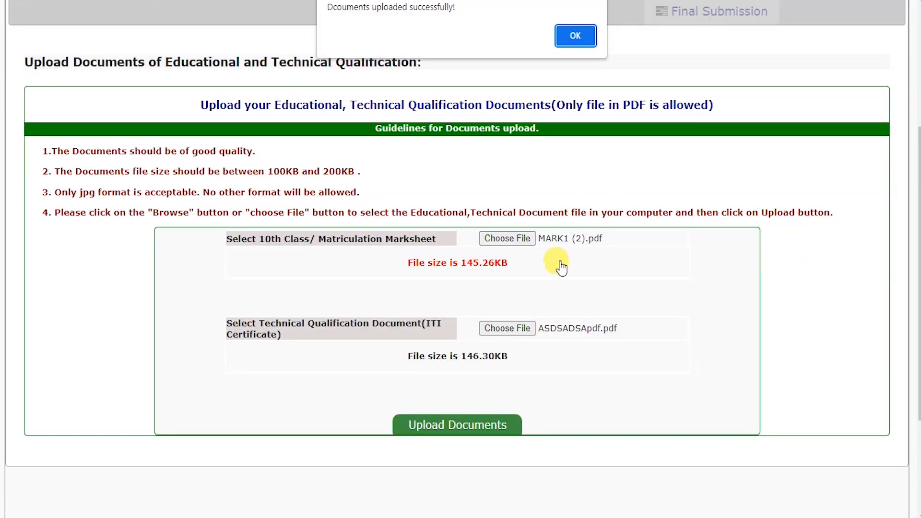
triple_click(480, 4)
click(577, 34)
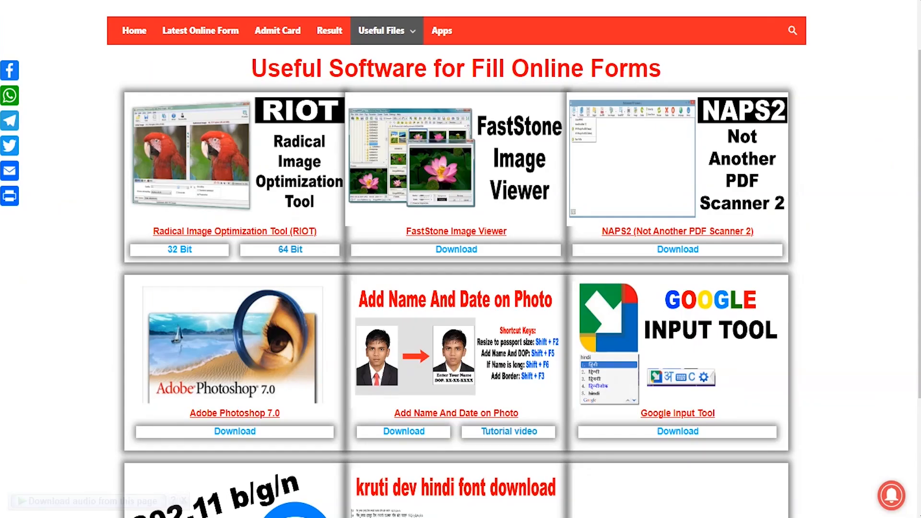
Step: Go from the Form Jankari useful files to the software listing that offers FastStone Image Viewer
mouse_move(361, 42)
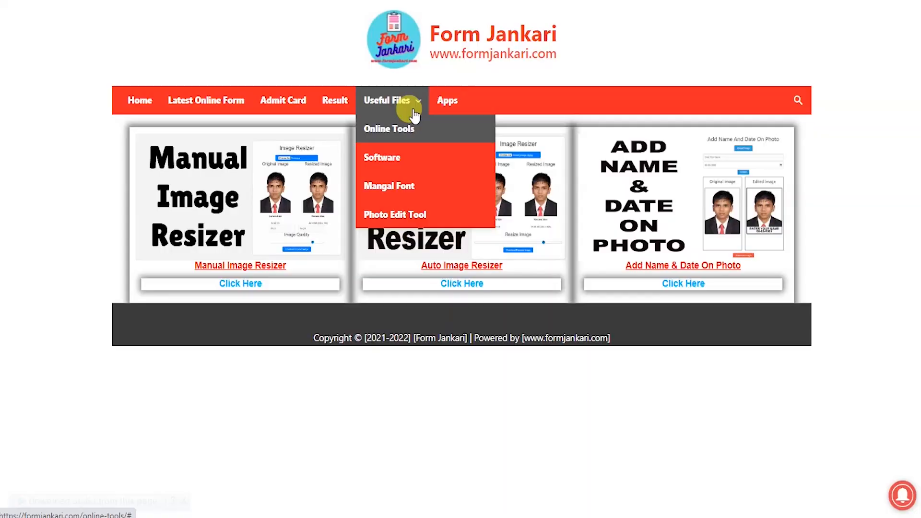
click(413, 162)
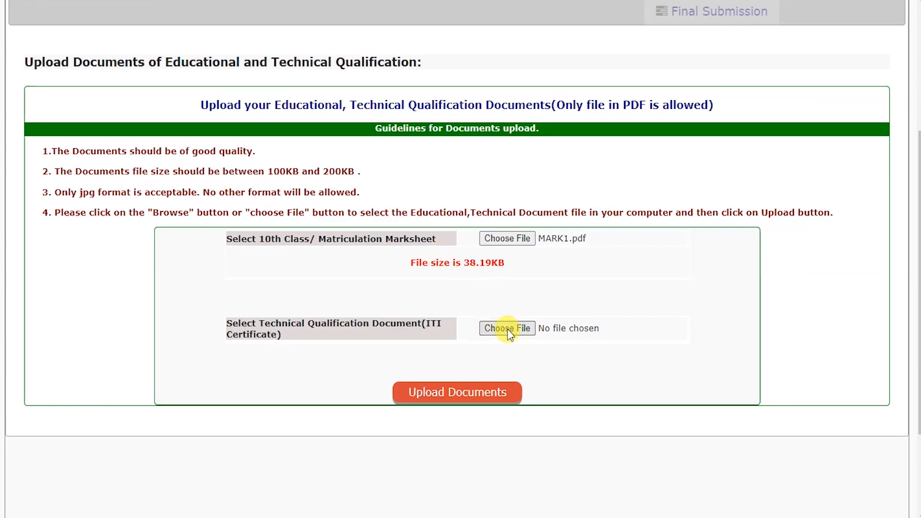
Step: Start choosing a file for the ITI Certificate and open MARK1.jpg from the file picker in FastStone Image Viewer
click(507, 329)
click(160, 20)
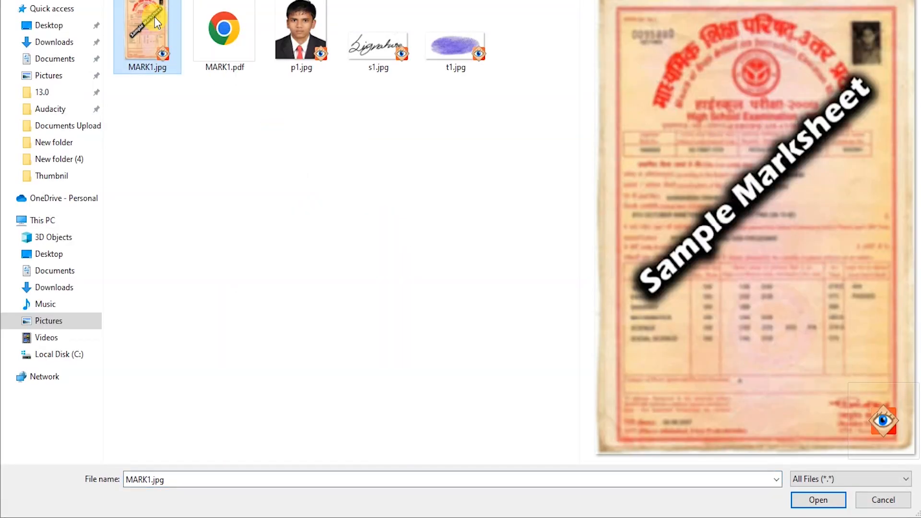
right_click(154, 16)
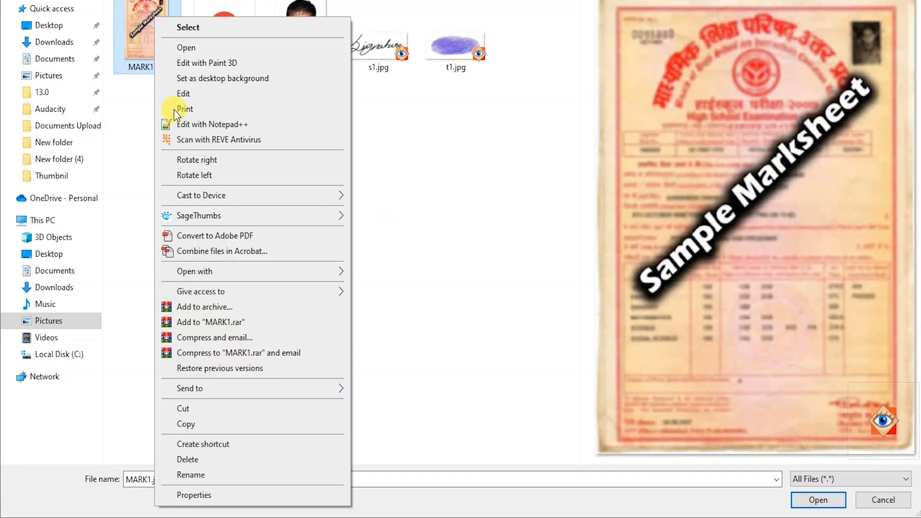
mouse_move(263, 274)
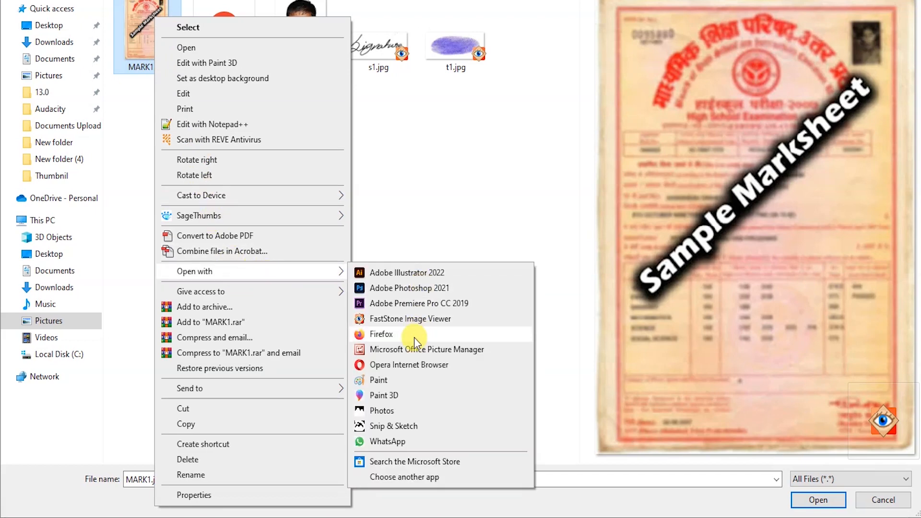
click(413, 319)
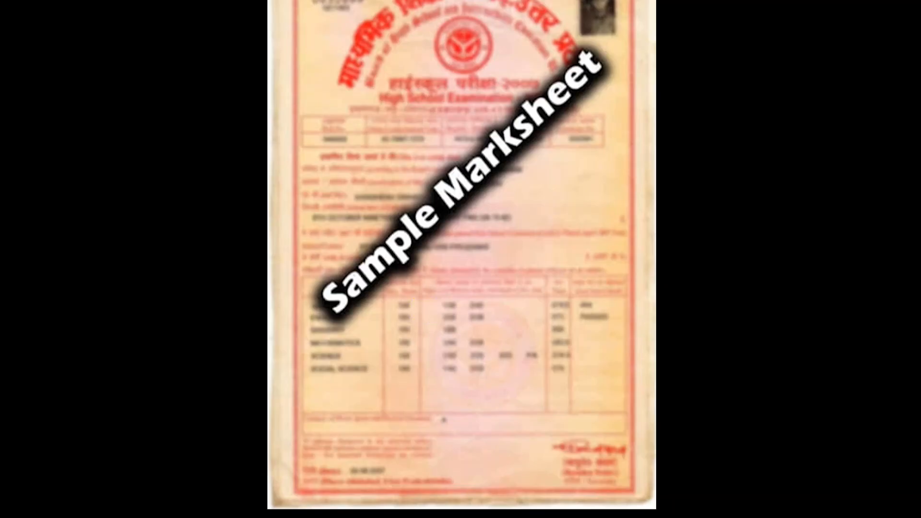
Step: Save the marksheet image in Adobe PDF format as ASDSADSApdf.pdf
right_click(497, 169)
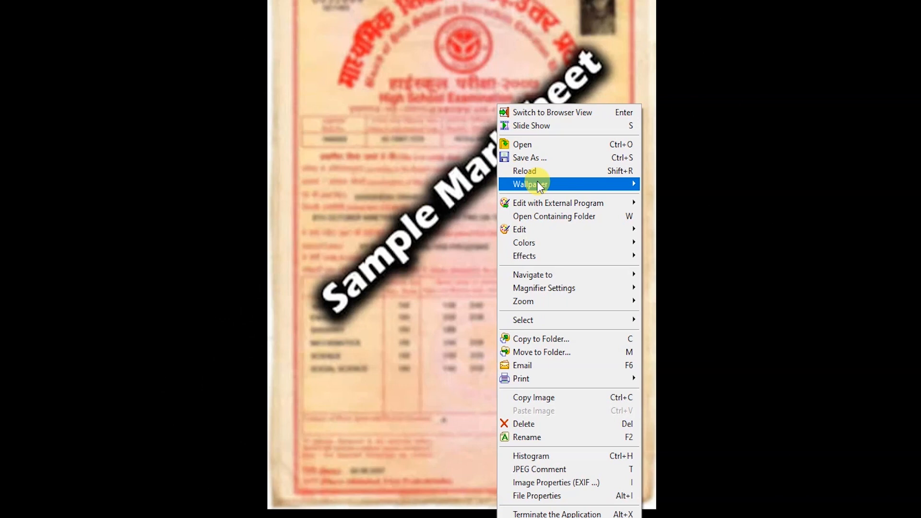
click(577, 156)
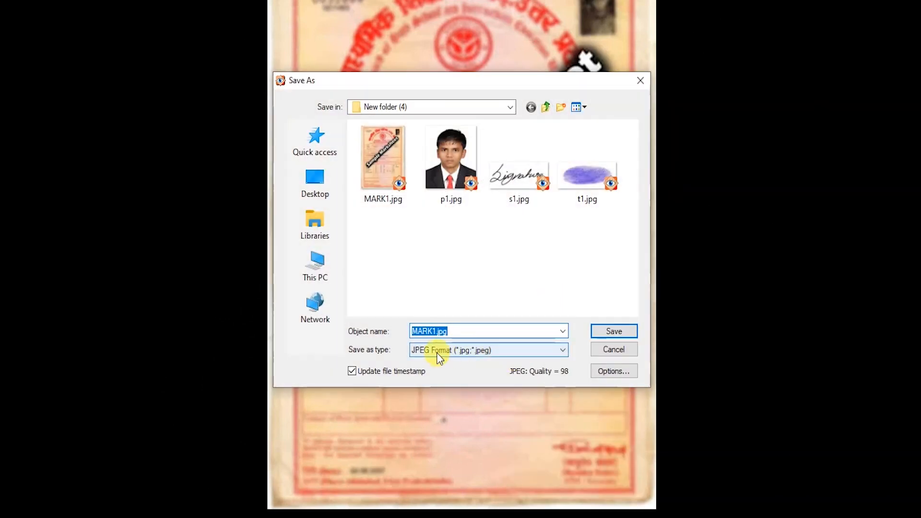
click(437, 354)
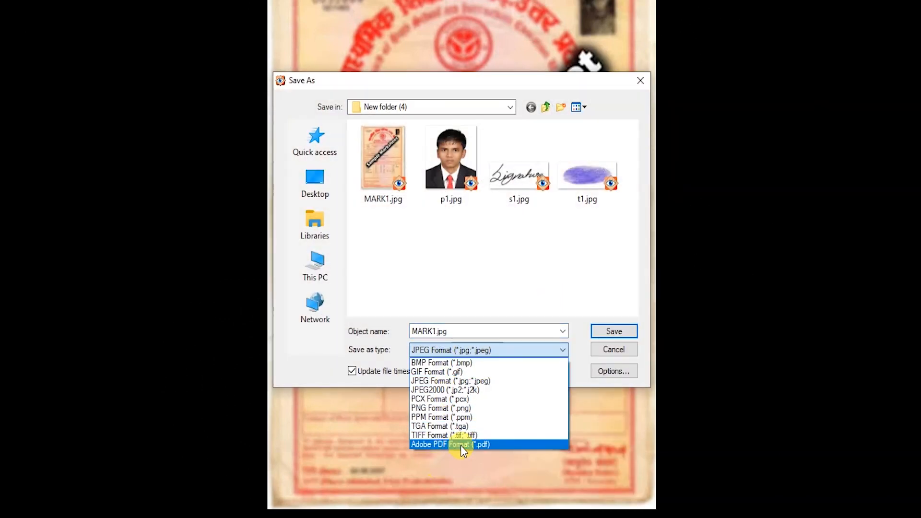
click(461, 444)
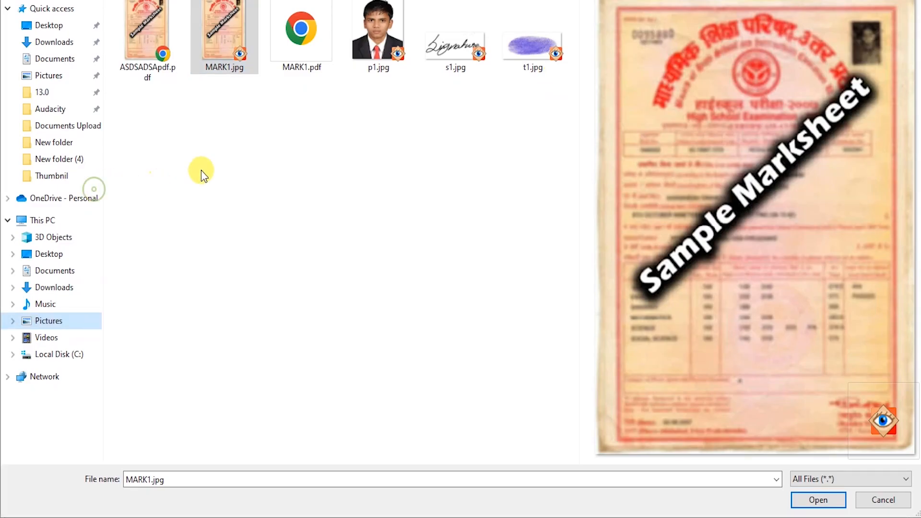
Step: Choose ASDSADSApdf.pdf as the Technical Qualification Document (ITI Certificate)
click(293, 124)
right_click(254, 155)
click(157, 36)
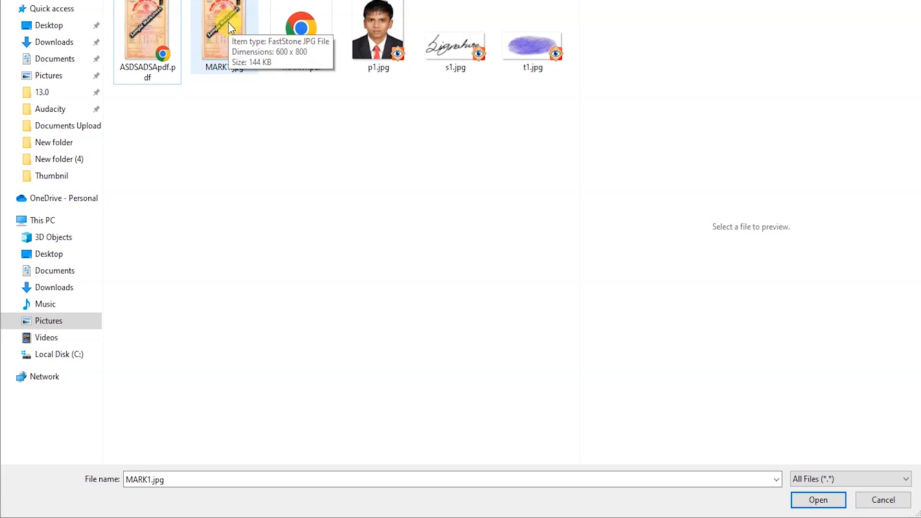
click(157, 21)
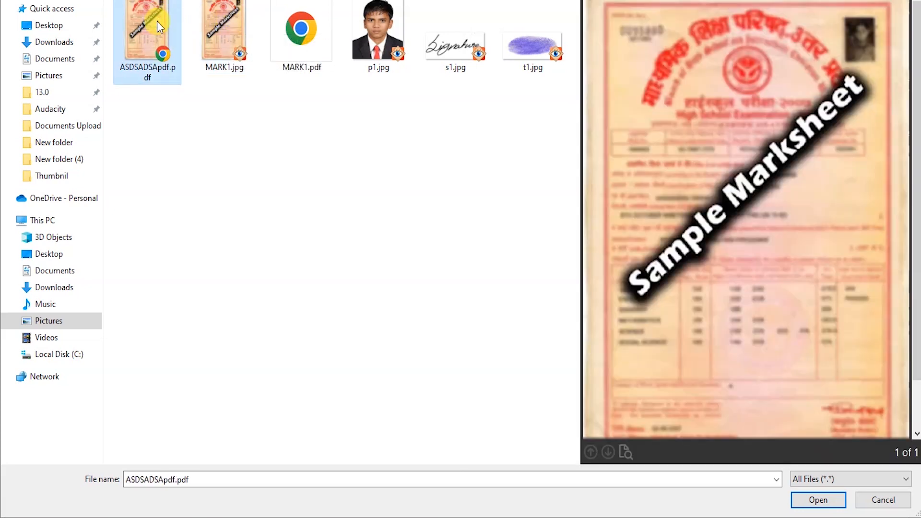
double_click(157, 21)
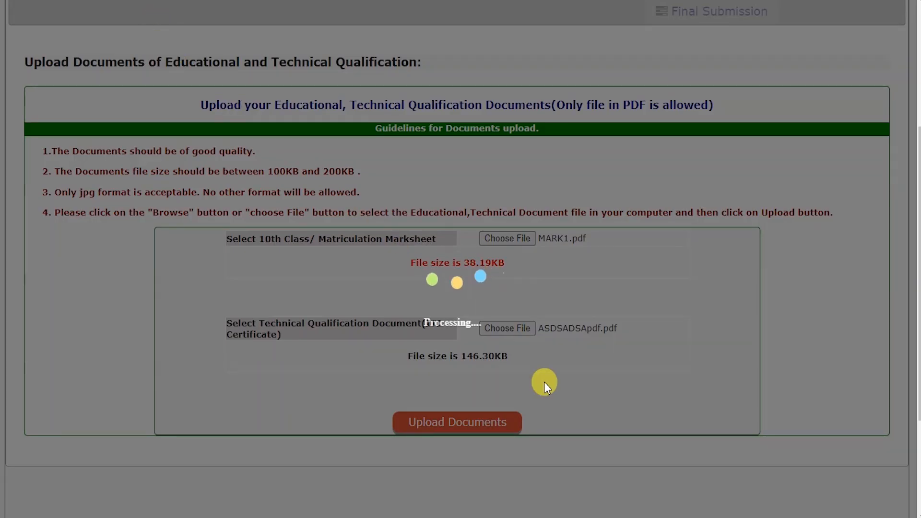